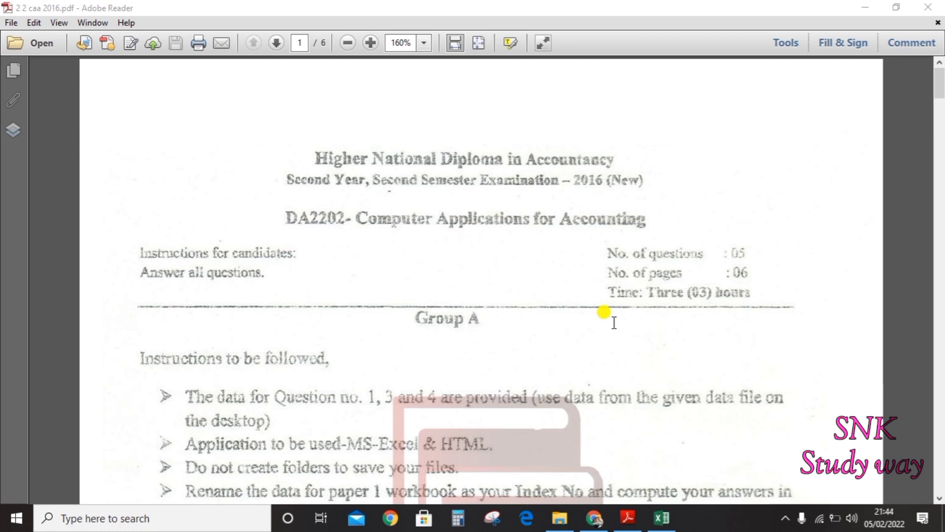
Examine question Q 02 a) of the exam paper for the loan terms and the figures required in the amortization schedule
{"action": "scroll", "coordinate": [614, 323], "scroll_direction": "down", "scroll_amount": 20}
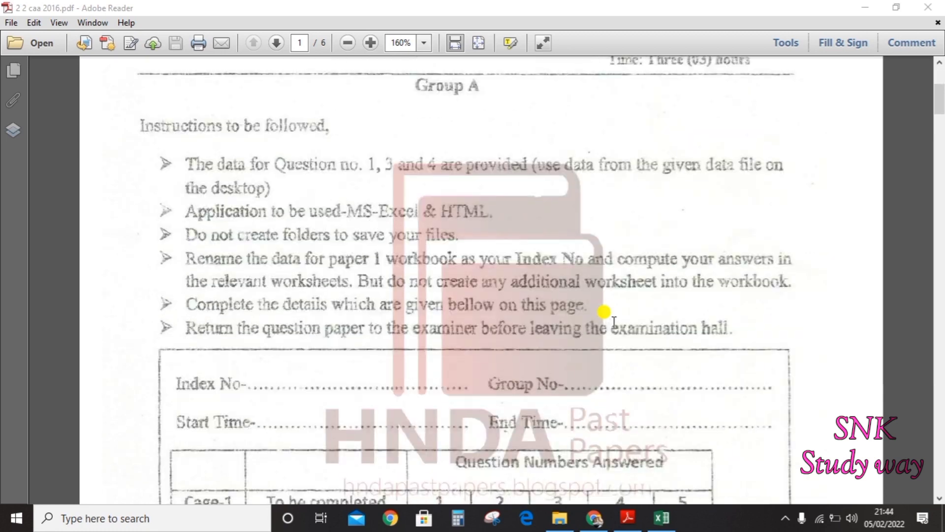
{"action": "scroll", "coordinate": [614, 323], "scroll_direction": "down", "scroll_amount": 15}
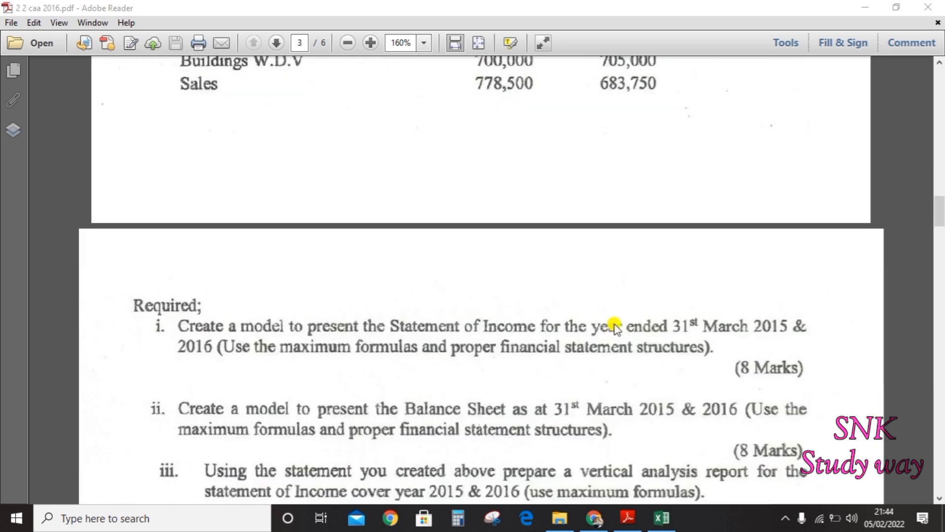
{"action": "scroll", "coordinate": [614, 323], "scroll_direction": "down", "scroll_amount": 3}
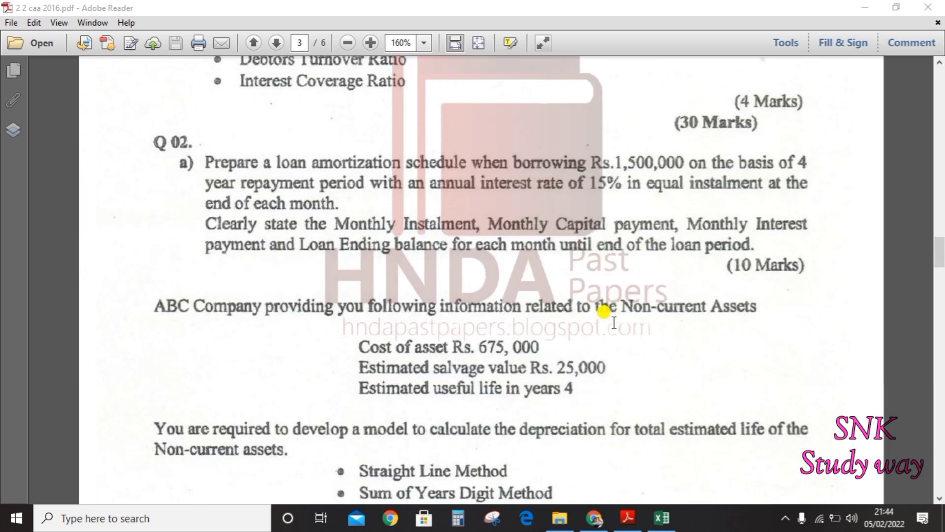
{"action": "right_click", "coordinate": [613, 322]}
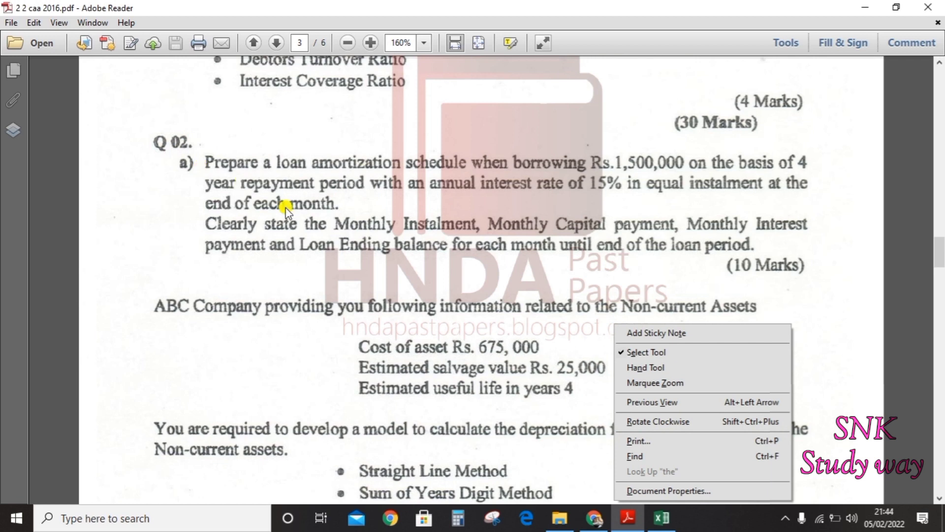
{"action": "left_click", "coordinate": [167, 209]}
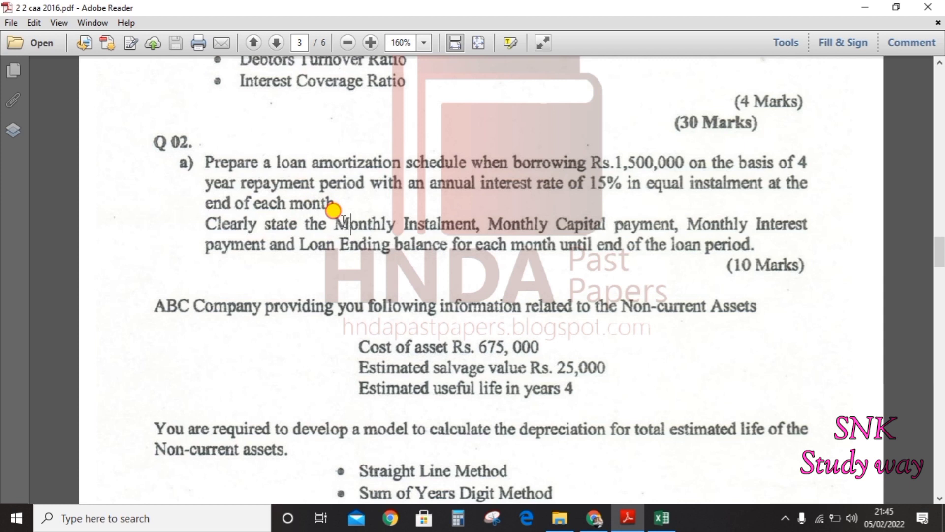
{"action": "left_click_drag", "start_coordinate": [336, 222], "coordinate": [616, 229]}
{"action": "left_click_drag", "start_coordinate": [675, 210], "coordinate": [743, 214]}
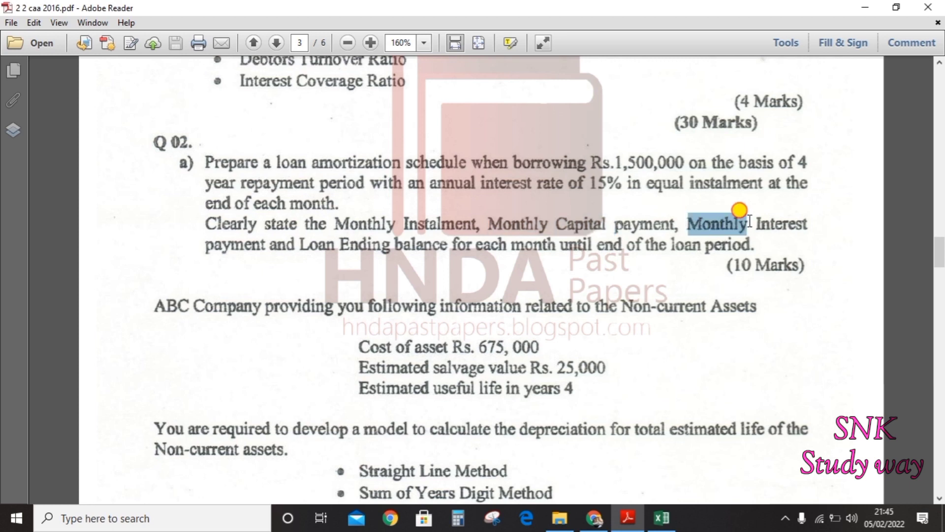
{"action": "left_click", "coordinate": [309, 244]}
{"action": "double_click", "coordinate": [309, 244]}
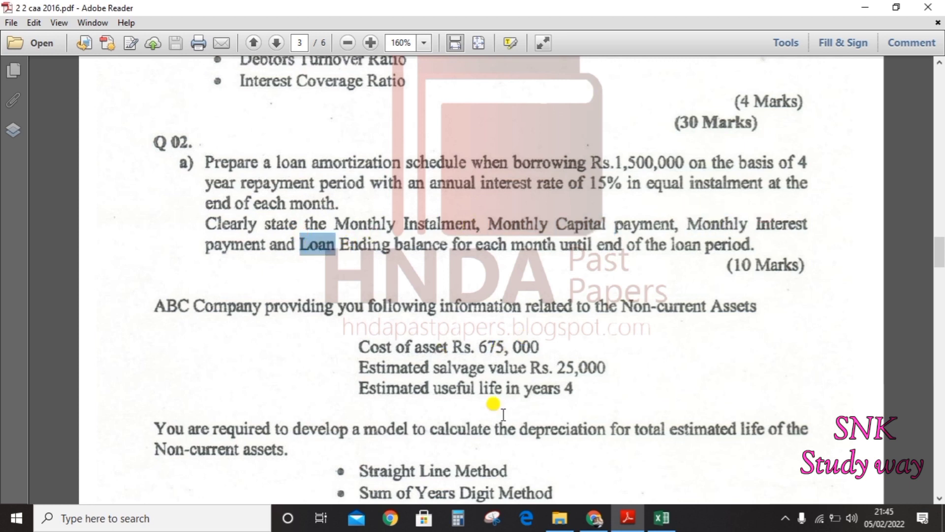
Switch to the answer workbook in Excel, enter "Loan amount" in A1 with 1500000 in B1, and fit column A to its contents
{"action": "left_click", "coordinate": [664, 523]}
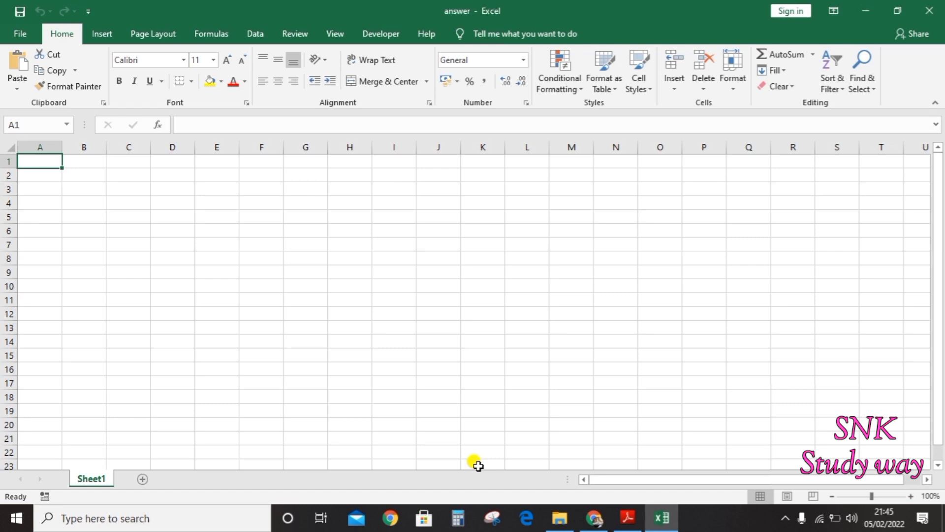
{"action": "type", "text": "Loan amount"}
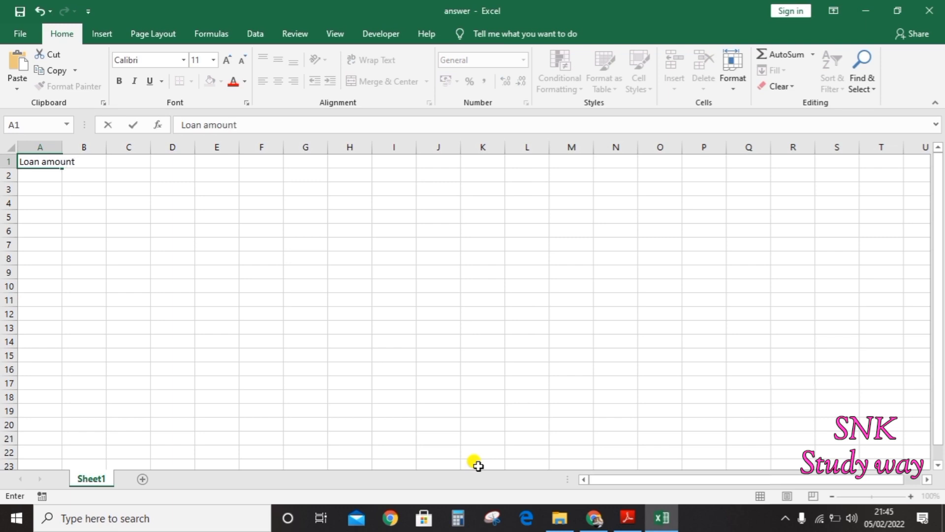
{"action": "key", "text": "Tab"}
{"action": "type", "text": "1500000"}
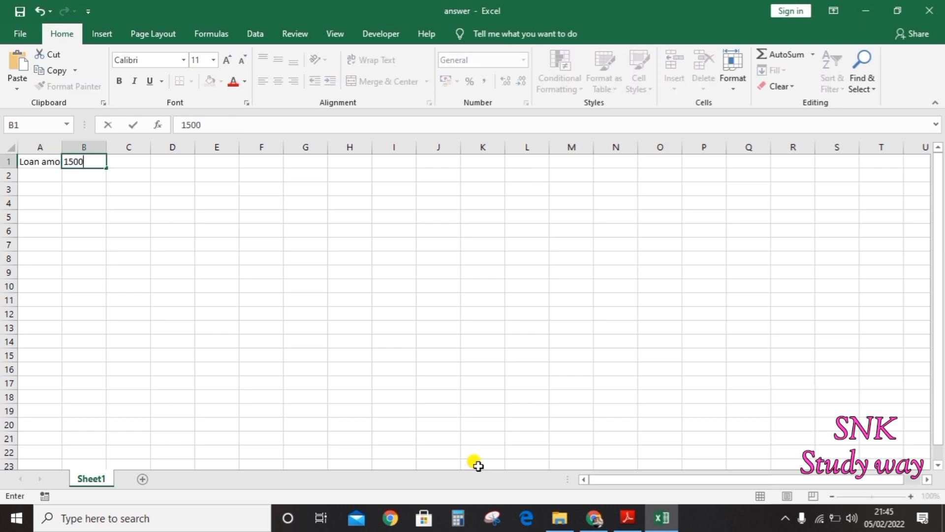
{"action": "key", "text": "Return"}
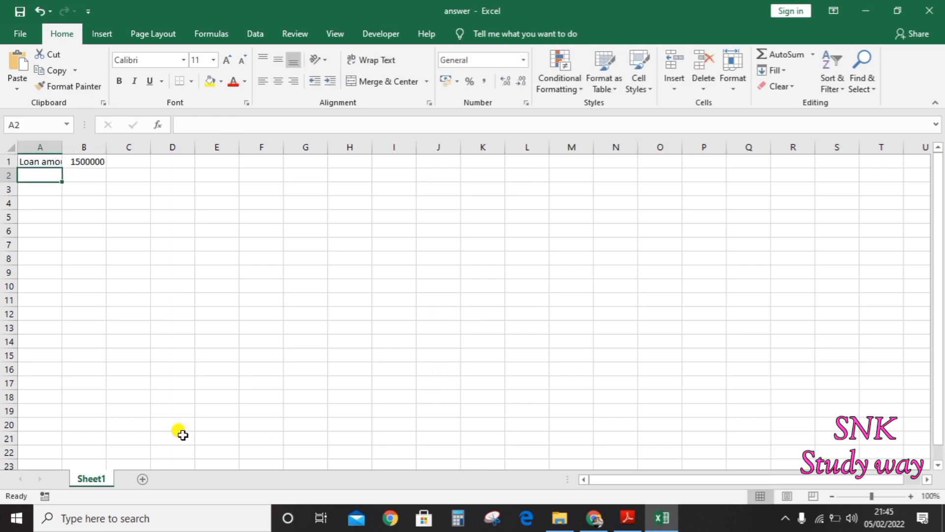
{"action": "double_click", "coordinate": [61, 145]}
Enter the label "Annual Interst rate" in A2 and the question's rate of 15% in B2
{"action": "type", "text": "Anual"}
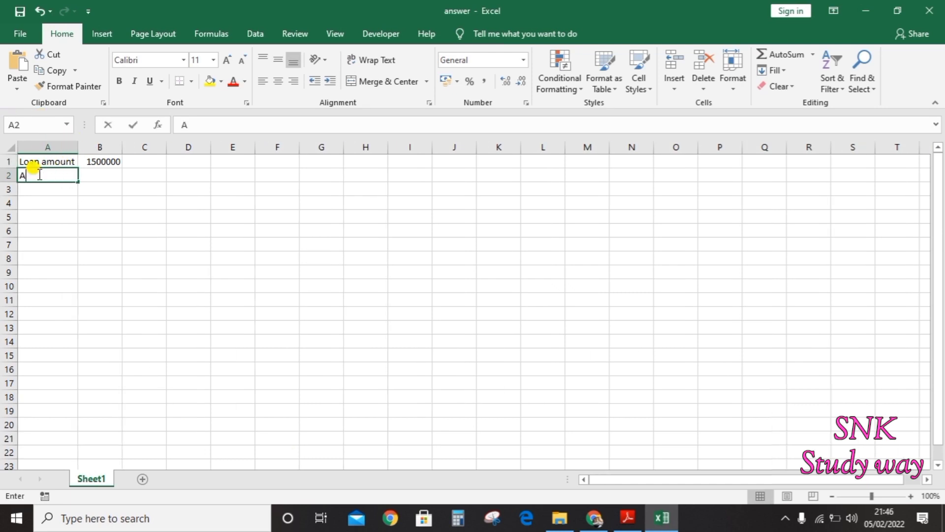
{"action": "key", "text": "BackSpace"}
{"action": "key", "text": "BackSpace"}
{"action": "key", "text": "BackSpace"}
{"action": "type", "text": "nual "}
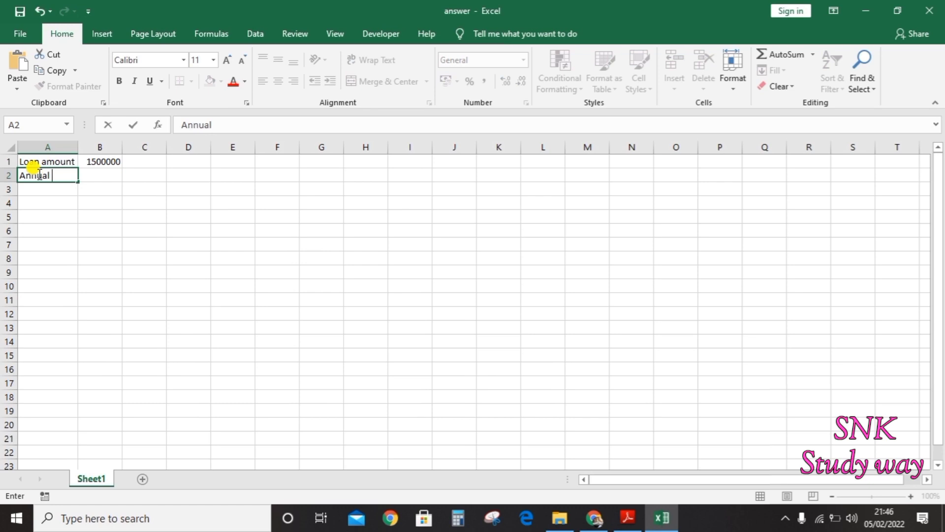
{"action": "type", "text": "Interst rate"}
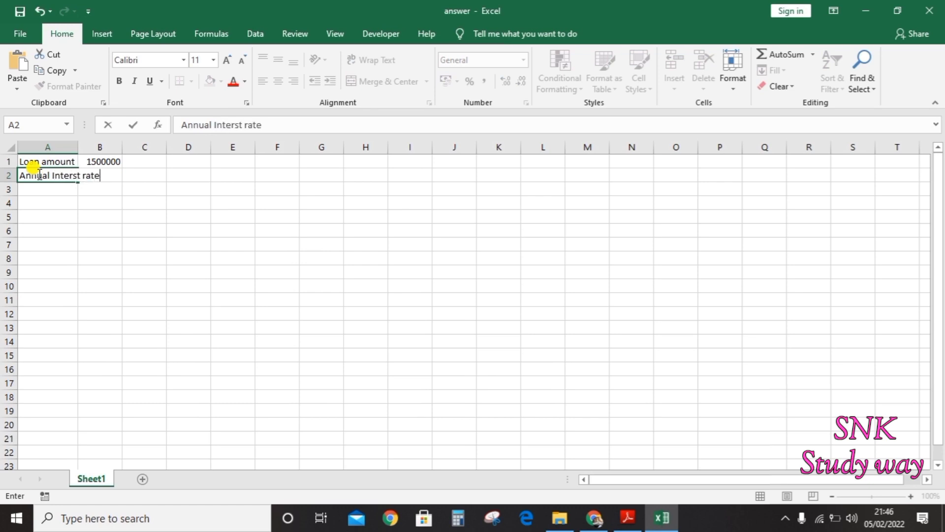
{"action": "key", "text": "Tab"}
{"action": "key", "text": "alt+Tab"}
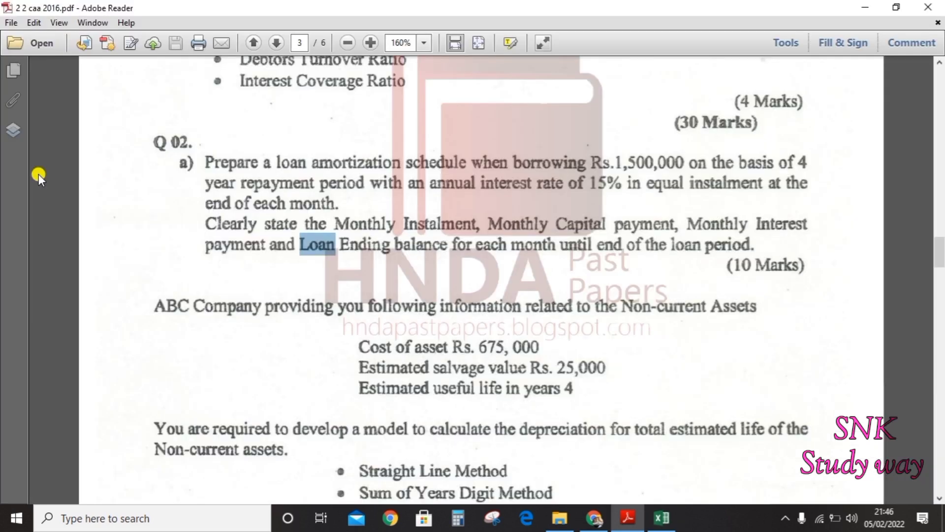
{"action": "key", "text": "alt+Tab"}
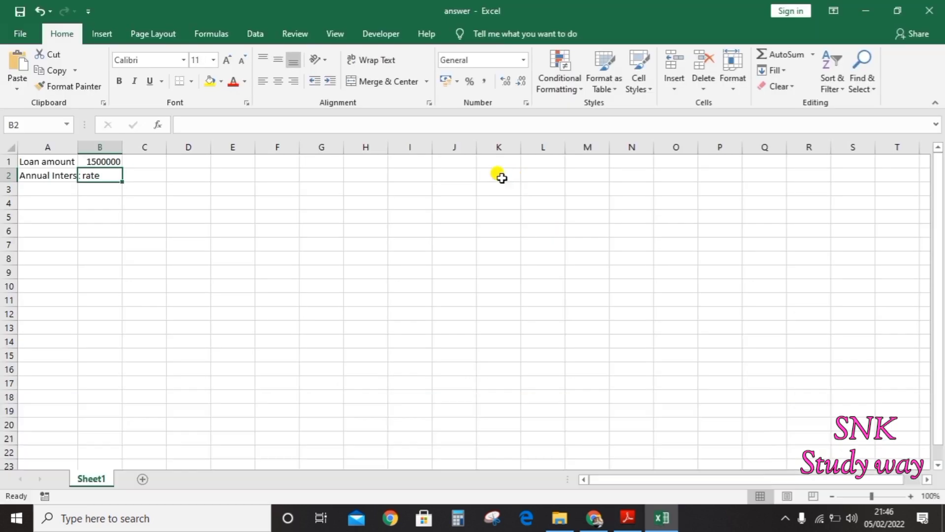
{"action": "type", "text": "15"}
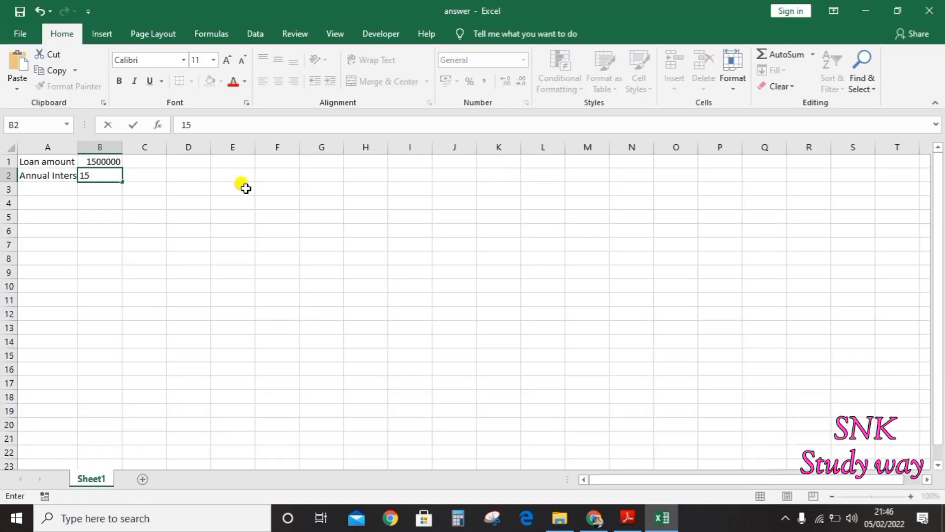
{"action": "type", "text": "%"}
{"action": "key", "text": "Return"}
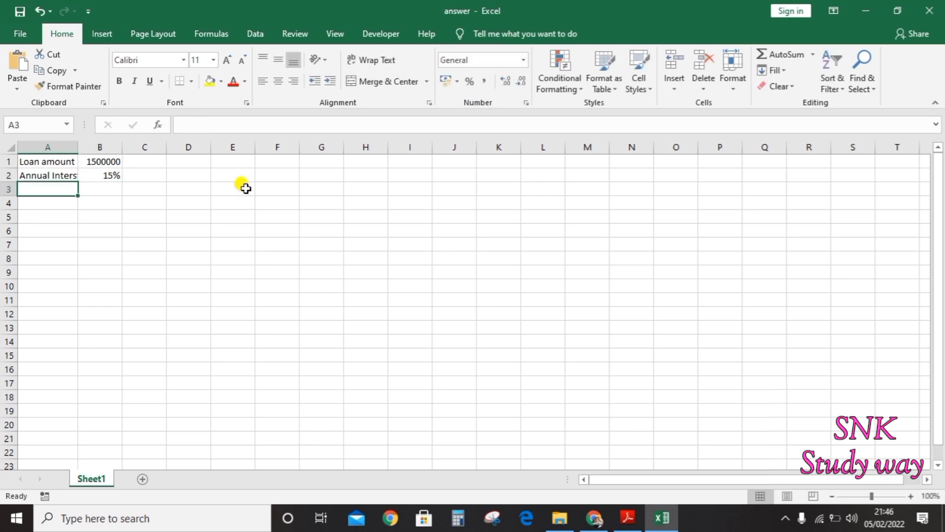
Enter the label "Period" in A3 and the repayment period of 4 years in B3
{"action": "type", "text": "Period"}
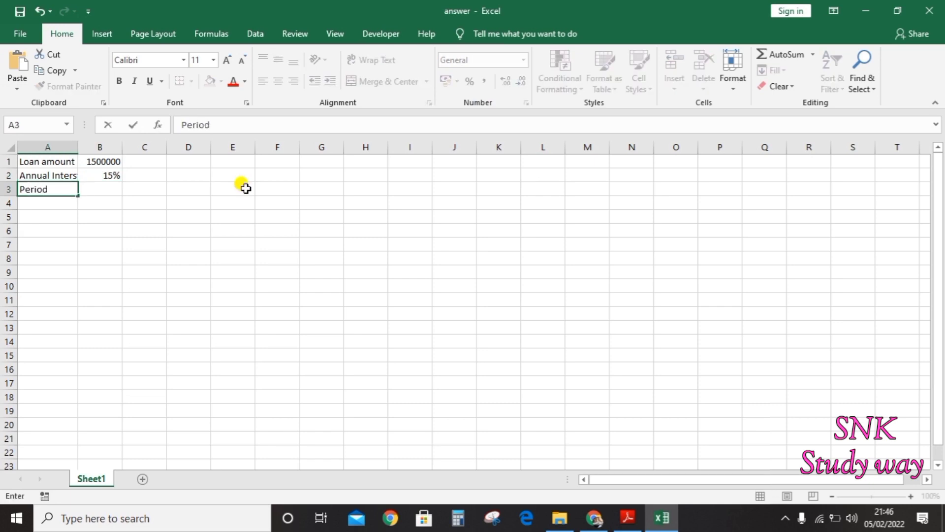
{"action": "key", "text": "Tab"}
{"action": "type", "text": "4"}
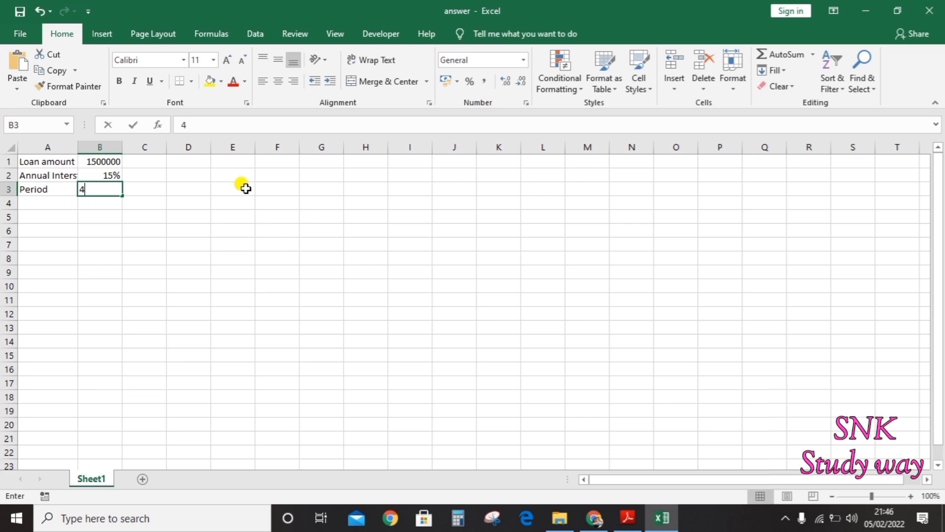
{"action": "key", "text": "Return"}
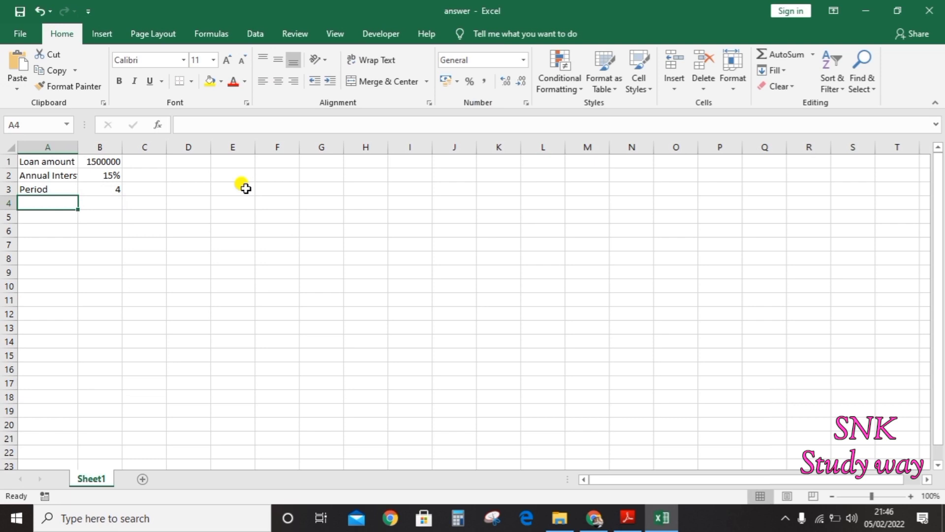
Add "Period In Month" in A4 with the formula =B3*12 in B4, and fit column A to its longest label
{"action": "type", "text": "P"}
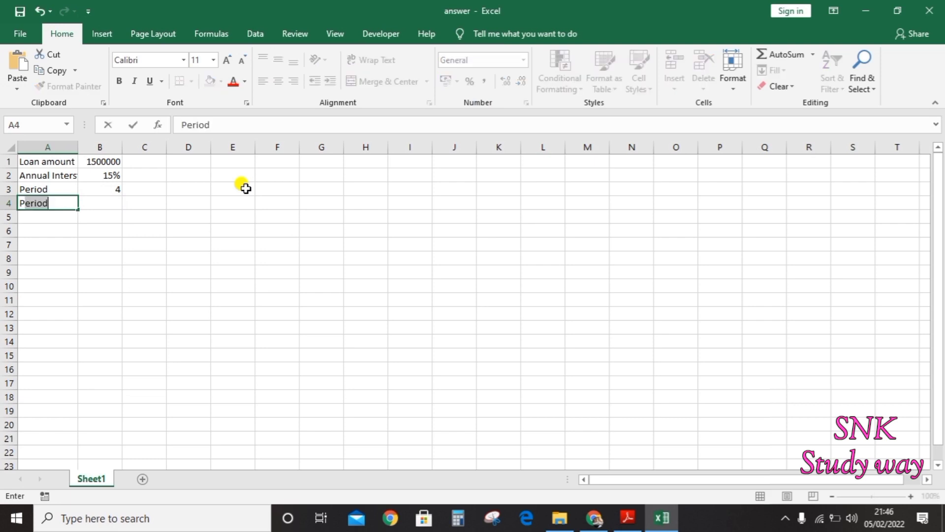
{"action": "type", "text": "iod In Mont"}
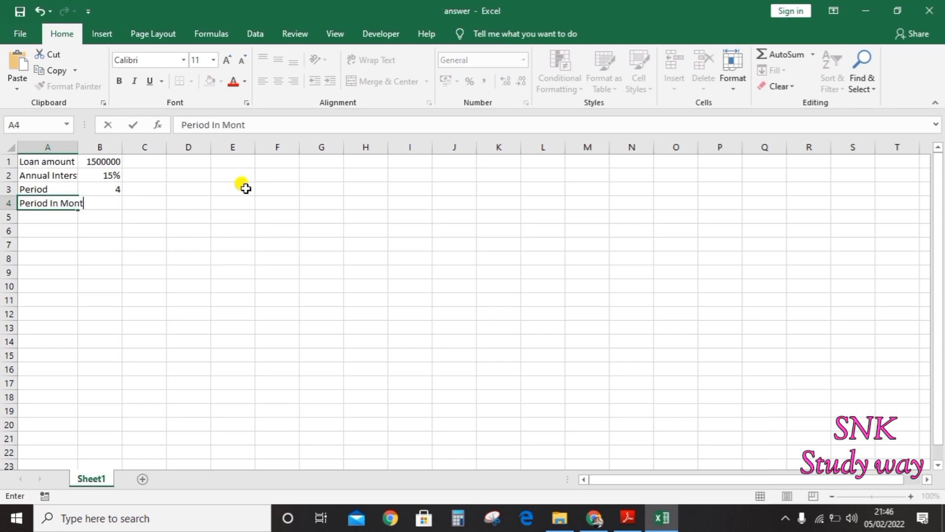
{"action": "type", "text": "h"}
{"action": "key", "text": "Tab"}
{"action": "type", "text": "="}
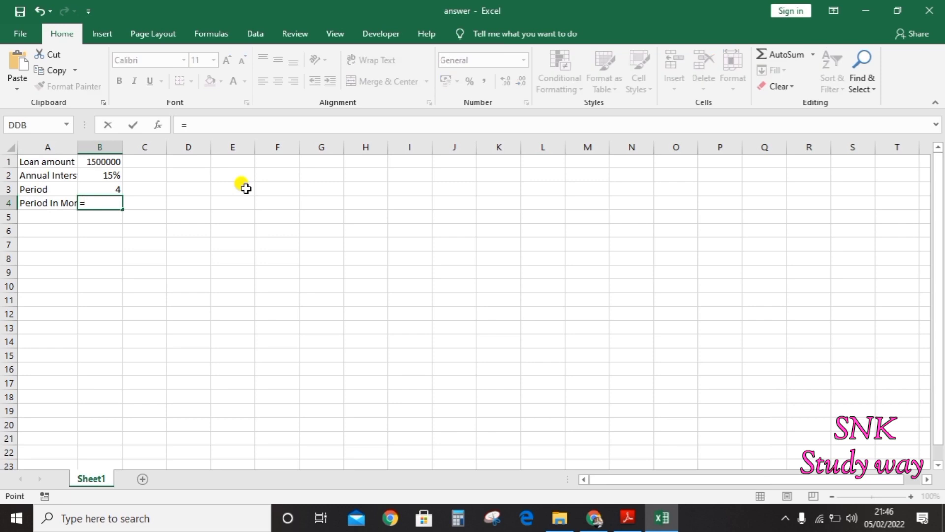
{"action": "type", "text": "B3*12"}
{"action": "key", "text": "Return"}
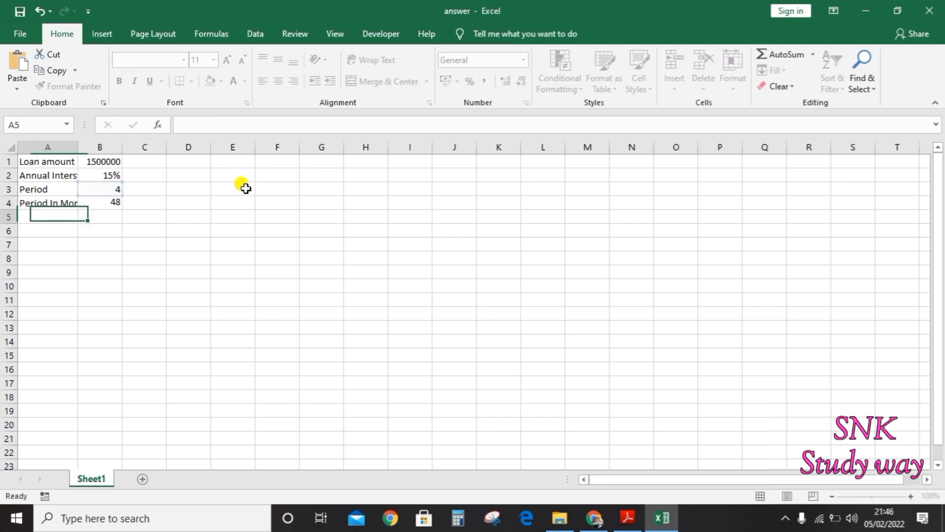
{"action": "double_click", "coordinate": [77, 147]}
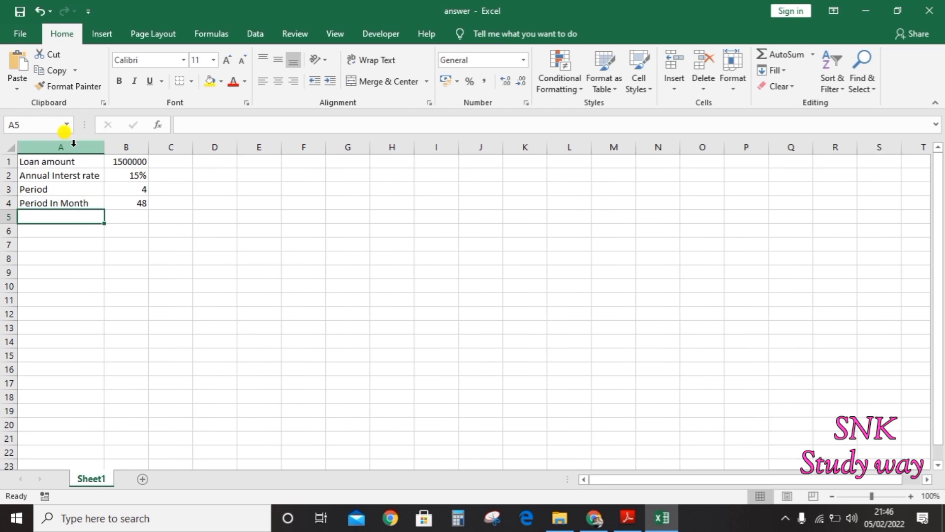
Enter the schedule headings "Month", "Opening balance" and "Monthly installment" in A7:C7
{"action": "left_click", "coordinate": [58, 245]}
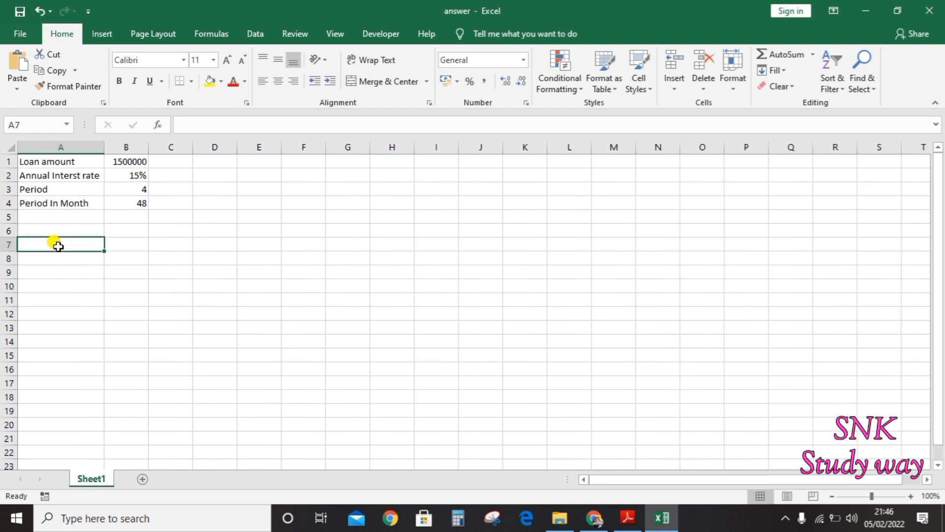
{"action": "type", "text": "Month"}
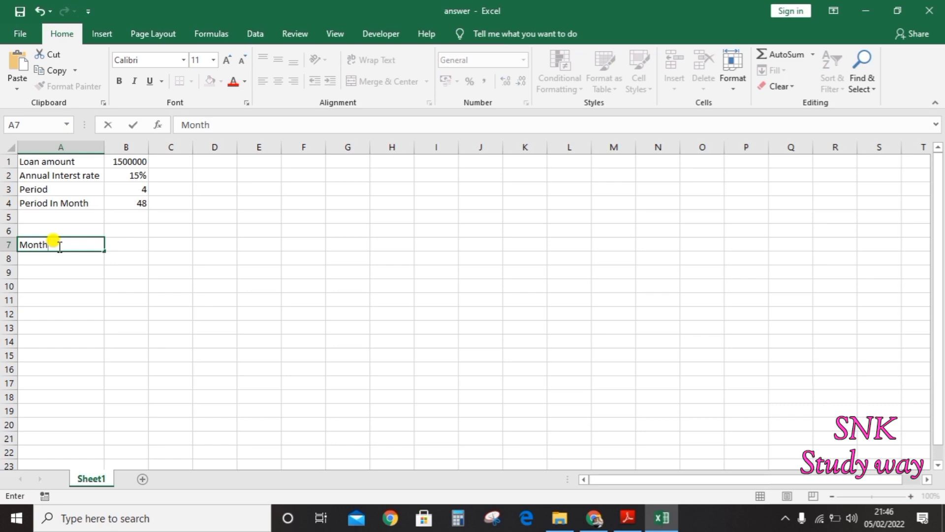
{"action": "key", "text": "Tab"}
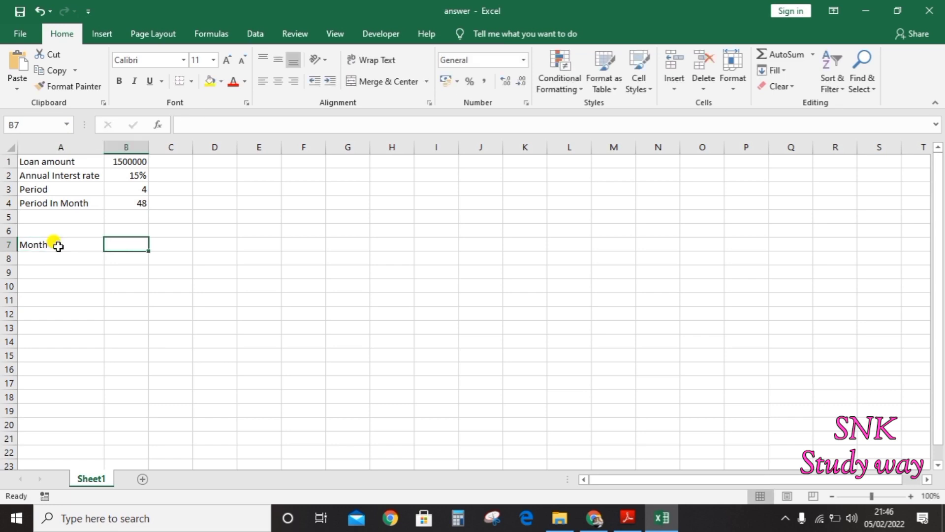
{"action": "type", "text": "Opening "}
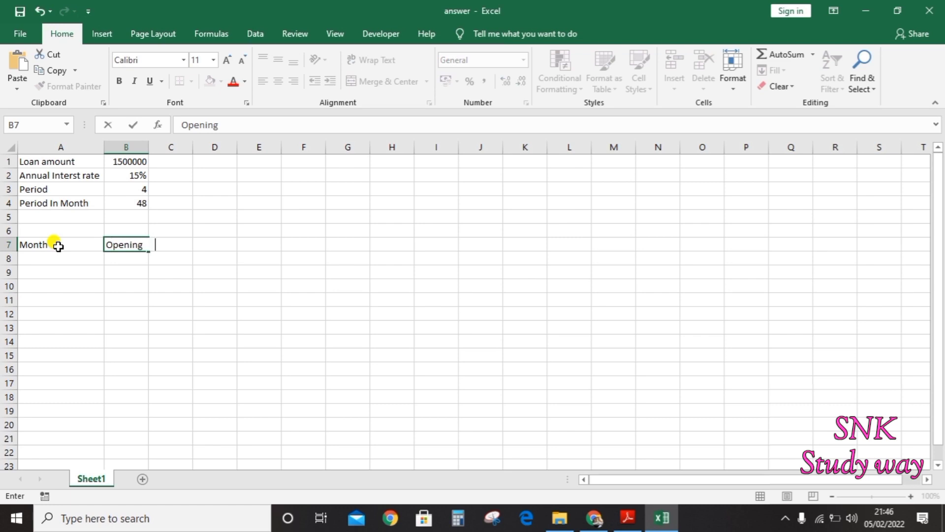
{"action": "type", "text": "balance"}
{"action": "key", "text": "Tab"}
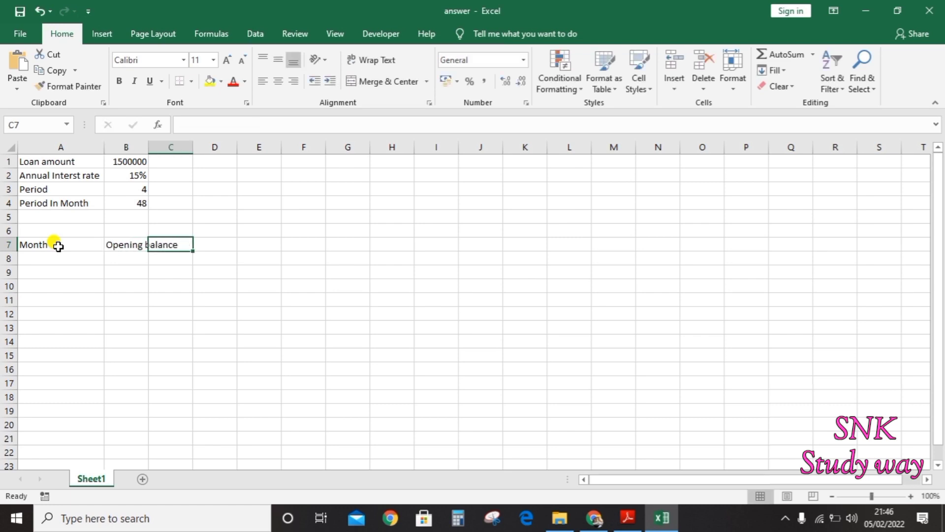
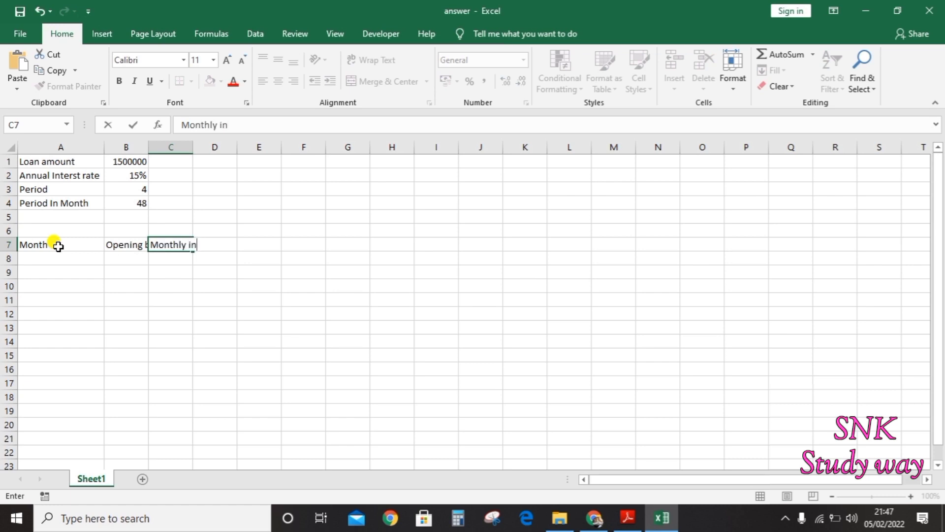
{"action": "type", "text": "ment"}
{"action": "key", "text": "Tab"}
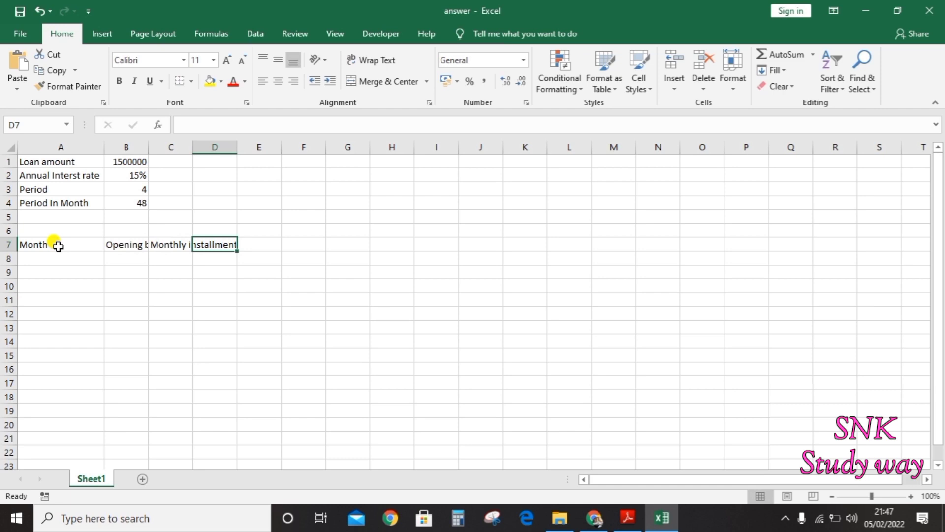
Check the question's required columns, and enter the headings "Monthly Capital payment", "Monthly Interest Payment" and "Closing balnace" in D7:F7
{"action": "key", "text": "alt+Tab"}
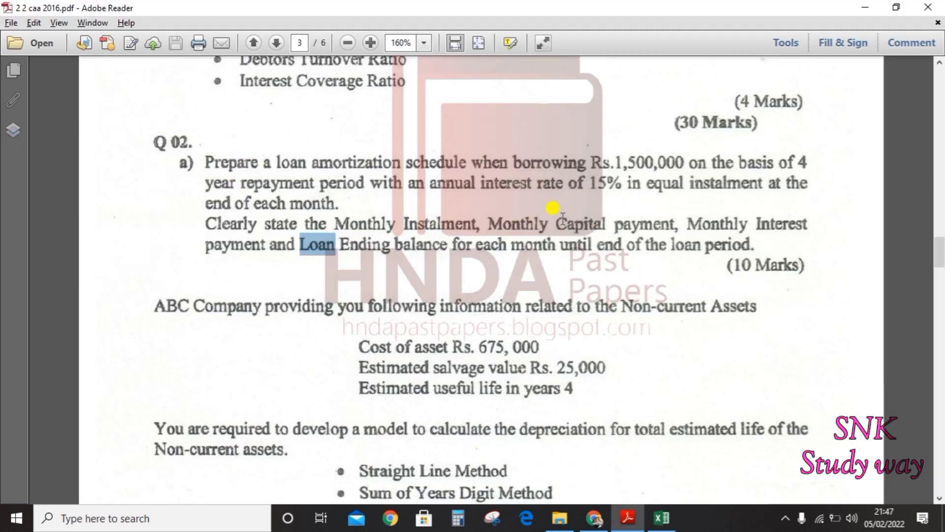
{"action": "key", "text": "alt+Tab"}
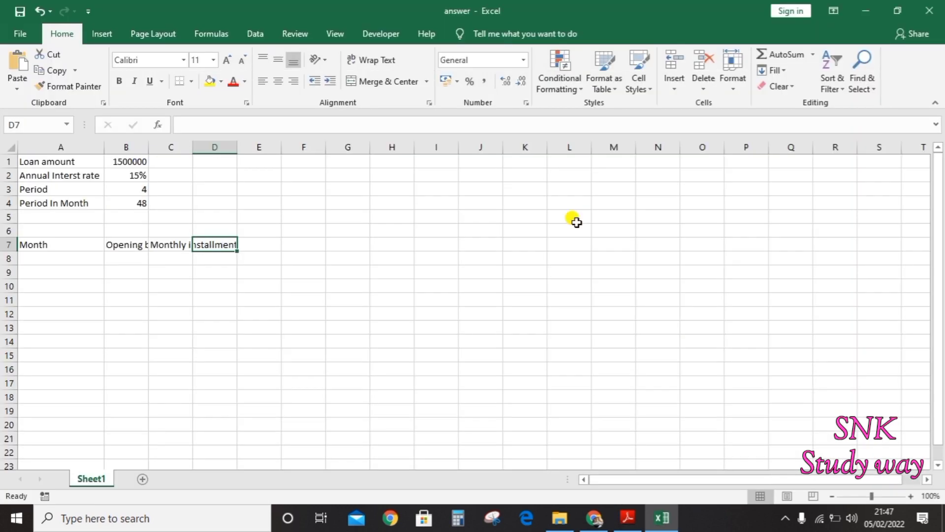
{"action": "type", "text": "Monthly Capital payment"}
{"action": "key", "text": "Tab"}
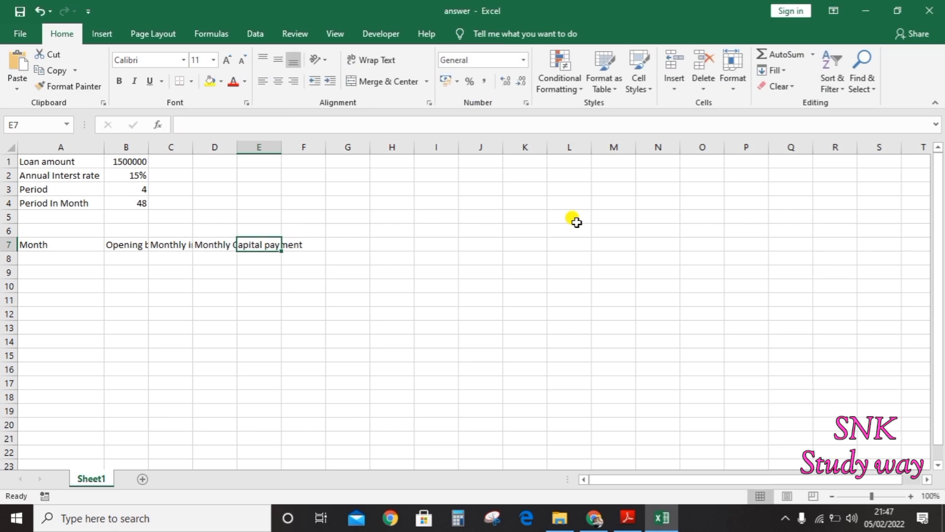
{"action": "type", "text": "Monthly Interest"}
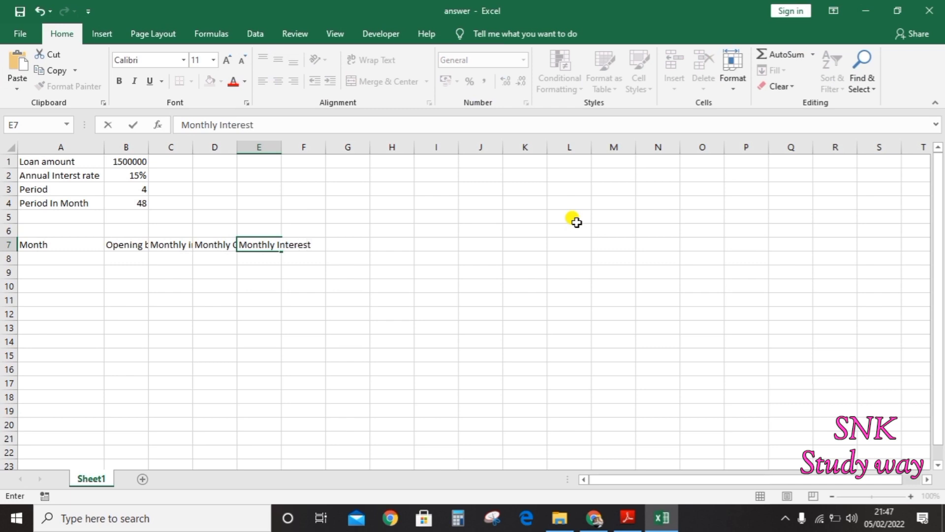
{"action": "type", "text": " Payment"}
{"action": "key", "text": "Tab"}
{"action": "type", "text": "C"}
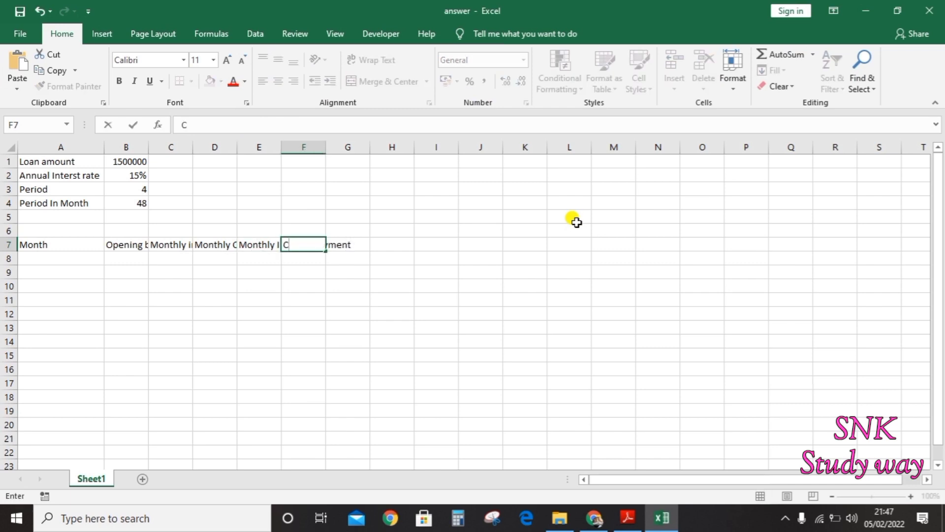
{"action": "type", "text": "losing balnace"}
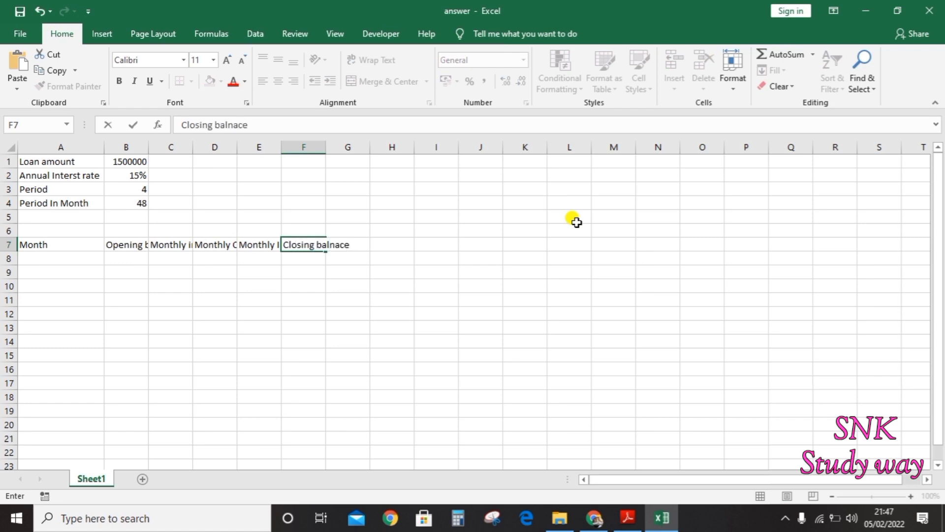
{"action": "left_click", "coordinate": [576, 221]}
Fit columns B to F to their headings and format the heading row A7:F7 with bold text and borders
{"action": "left_click_drag", "start_coordinate": [29, 245], "coordinate": [581, 240]}
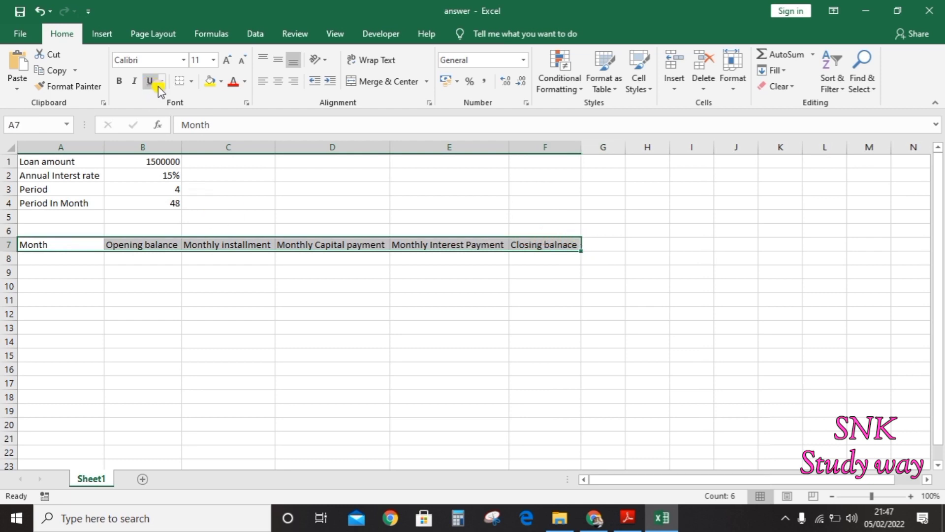
{"action": "key", "text": "ctrl+b"}
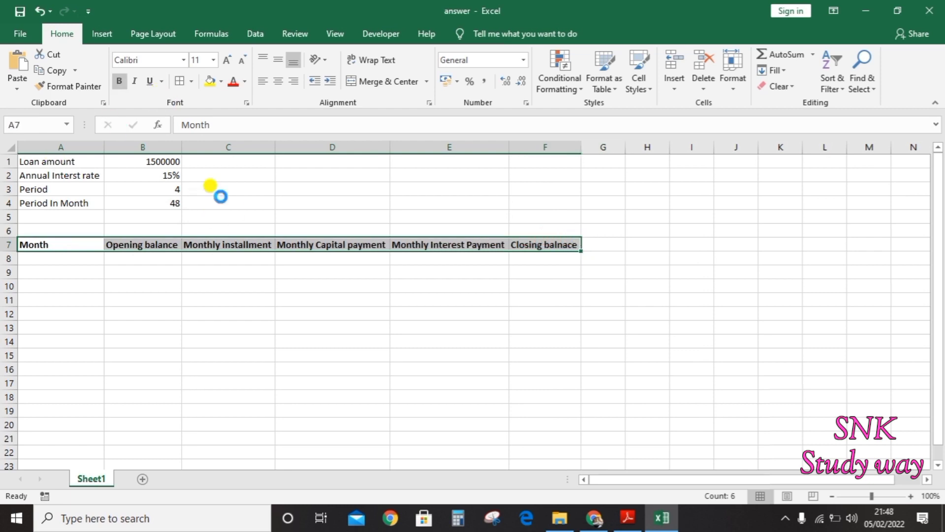
Number the months 1 to 48 in A8:A55 by entering 1 and 2 and extending the series
{"action": "left_click", "coordinate": [72, 261]}
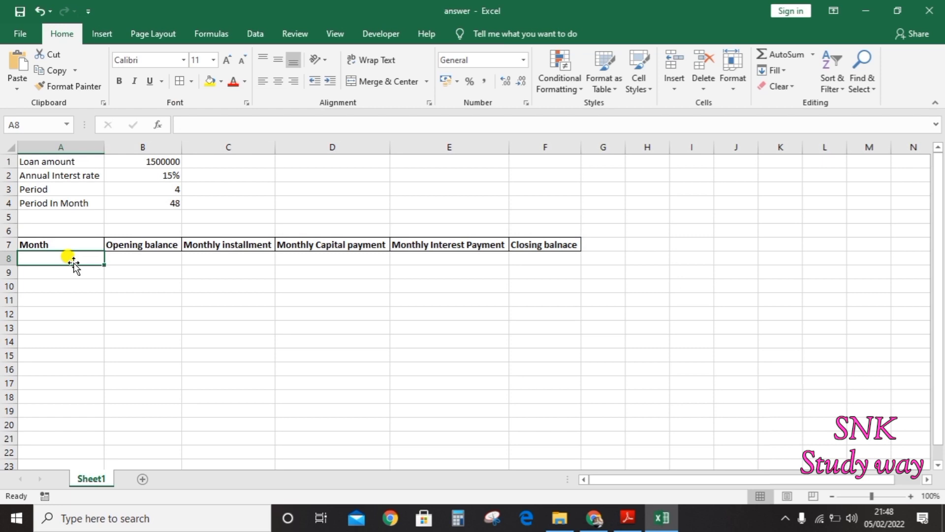
{"action": "type", "text": "1"}
{"action": "key", "text": "Return"}
{"action": "type", "text": "2"}
{"action": "key", "text": "Return"}
{"action": "mouse_move", "coordinate": [99, 259]}
{"action": "left_mouse_down"}
{"action": "mouse_move", "coordinate": [93, 285]}
{"action": "mouse_move", "coordinate": [100, 274]}
{"action": "left_mouse_up"}
{"action": "left_click_drag", "start_coordinate": [109, 324], "coordinate": [89, 316]}
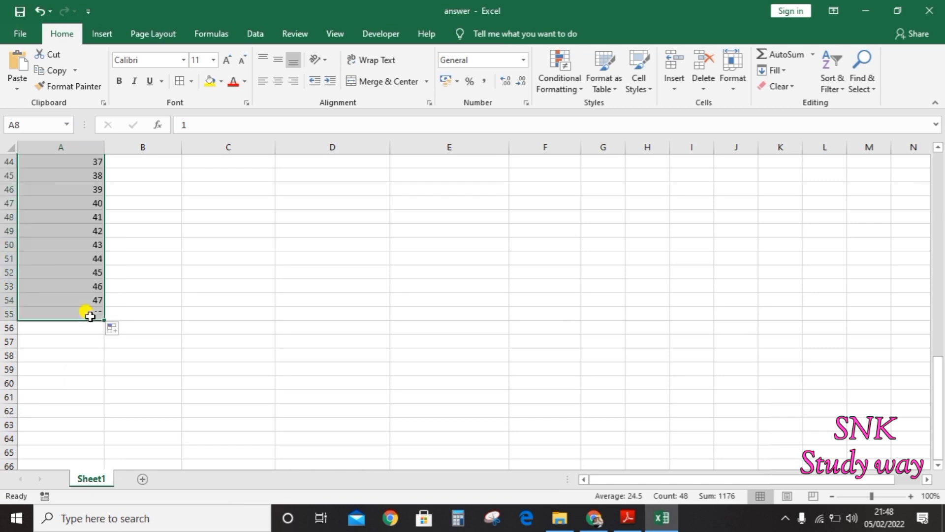
{"action": "scroll", "coordinate": [232, 226], "scroll_direction": "up", "scroll_amount": 14}
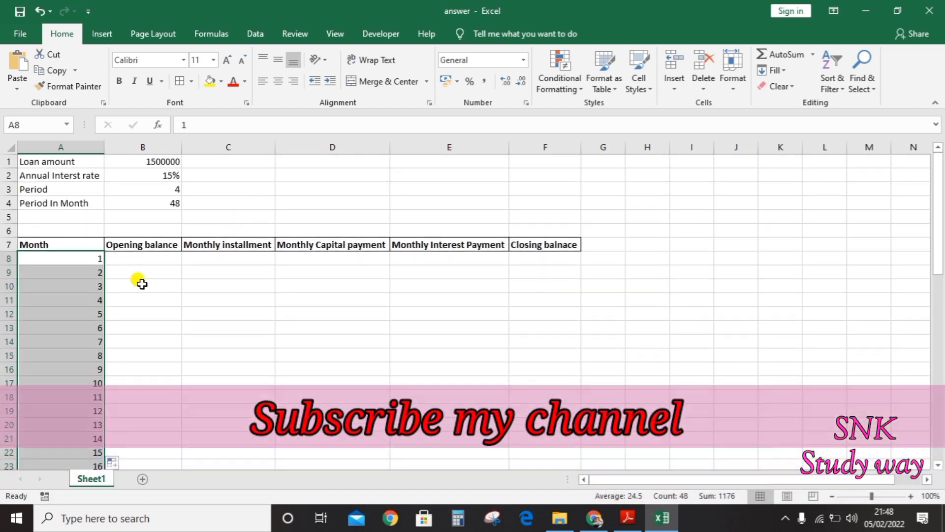
Begin a formula in B8, the opening balance cell for month 1
{"action": "left_click", "coordinate": [140, 283]}
{"action": "left_click", "coordinate": [152, 260]}
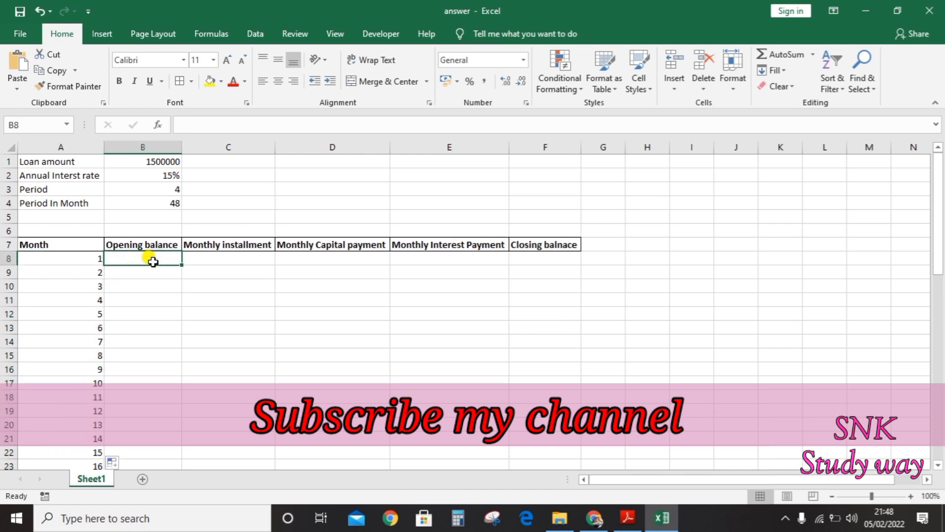
{"action": "type", "text": "="}
{"action": "key", "text": "Up"}
{"action": "key", "text": "Up"}
{"action": "key", "text": "Up"}
{"action": "key", "text": "Up"}
{"action": "key", "text": "Up"}
{"action": "key", "text": "Up"}
{"action": "key", "text": "Up"}
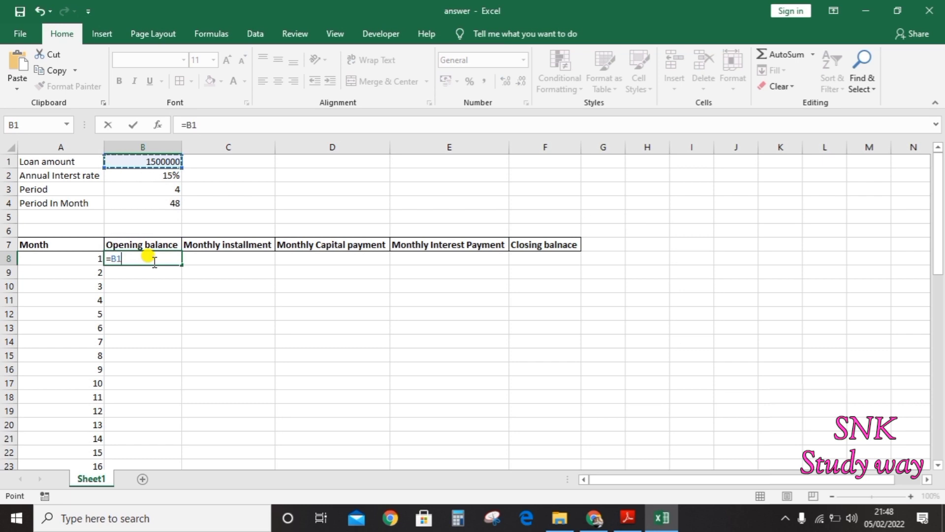
{"action": "key", "text": "BackSpace"}
{"action": "key", "text": "BackSpace"}
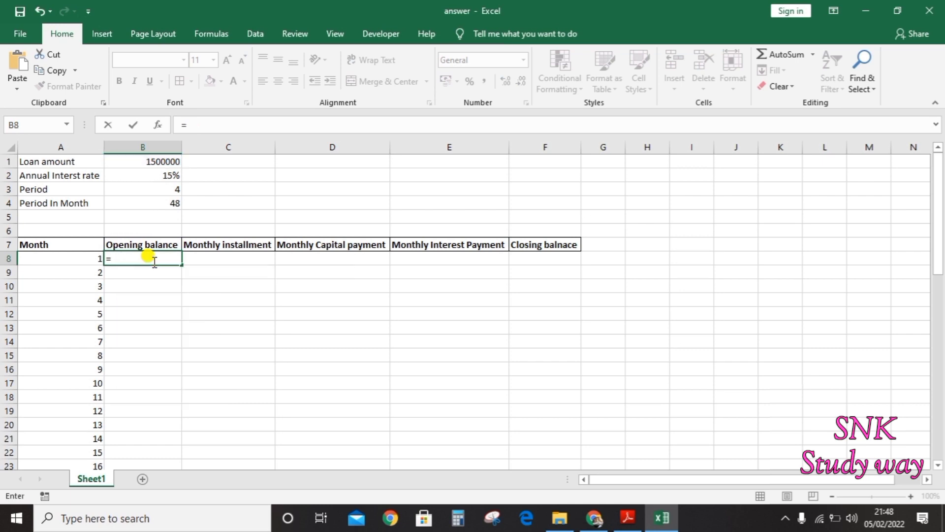
Complete the month 1 opening balance formula in B8 as =TRANSPOSE(B1) to bring in the loan amount
{"action": "type", "text": "t"}
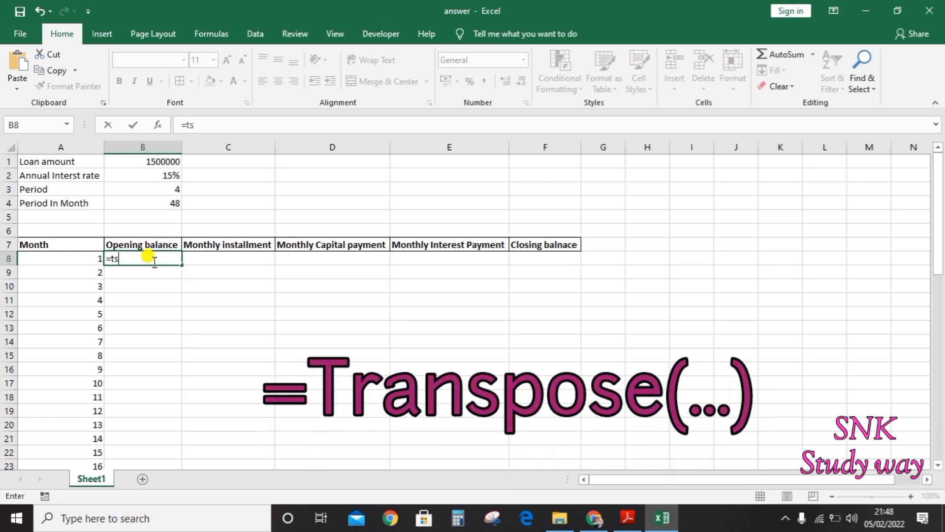
{"action": "type", "text": "rans"}
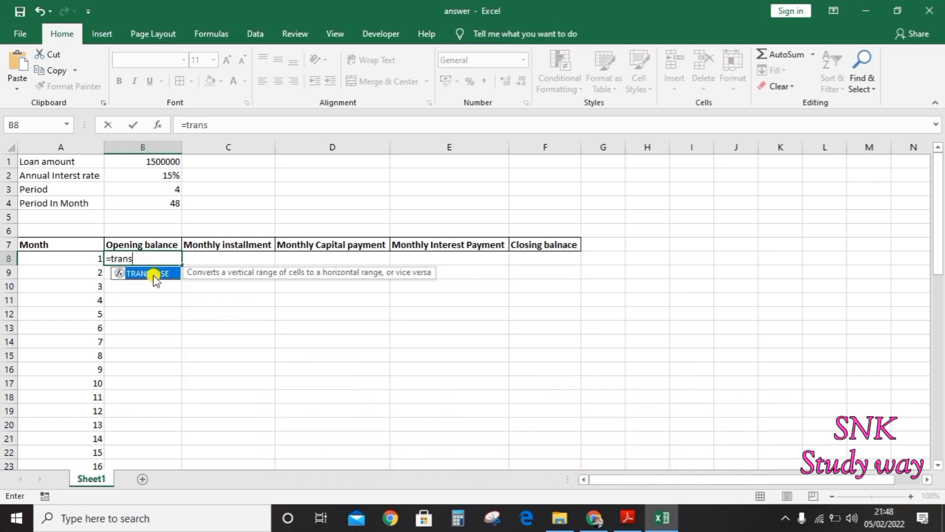
{"action": "double_click", "coordinate": [154, 274]}
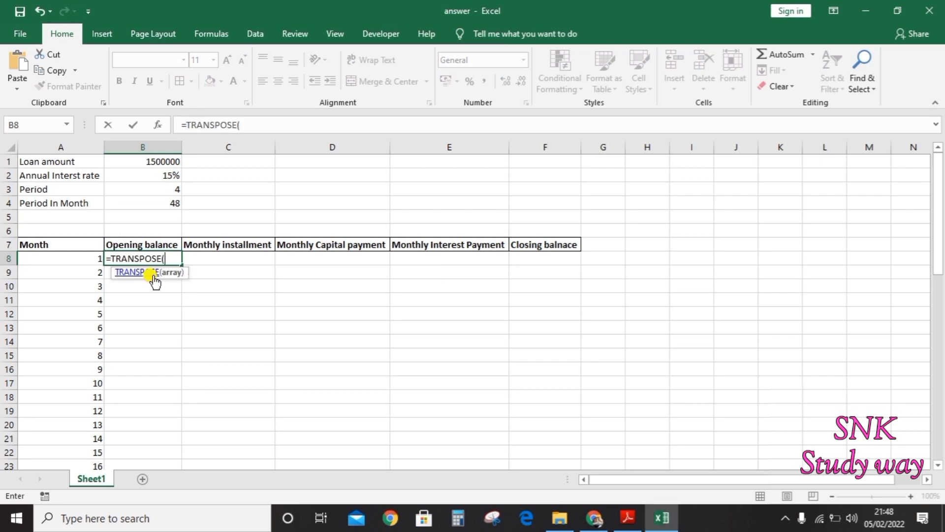
{"action": "left_click", "coordinate": [159, 162]}
{"action": "type", "text": ")"}
{"action": "key", "text": "Return"}
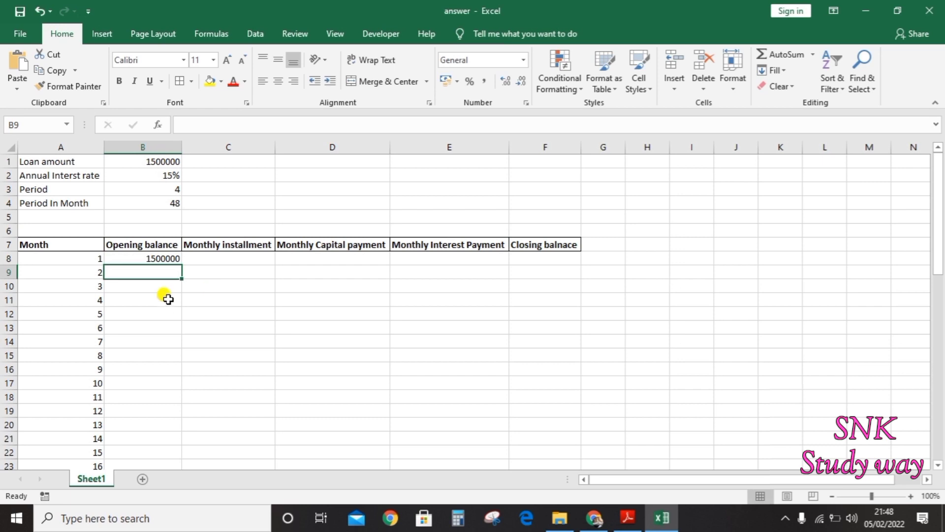
Review the opening balance formula in B8 and the installment, capital payment and interest payment columns
{"action": "left_click", "coordinate": [152, 257]}
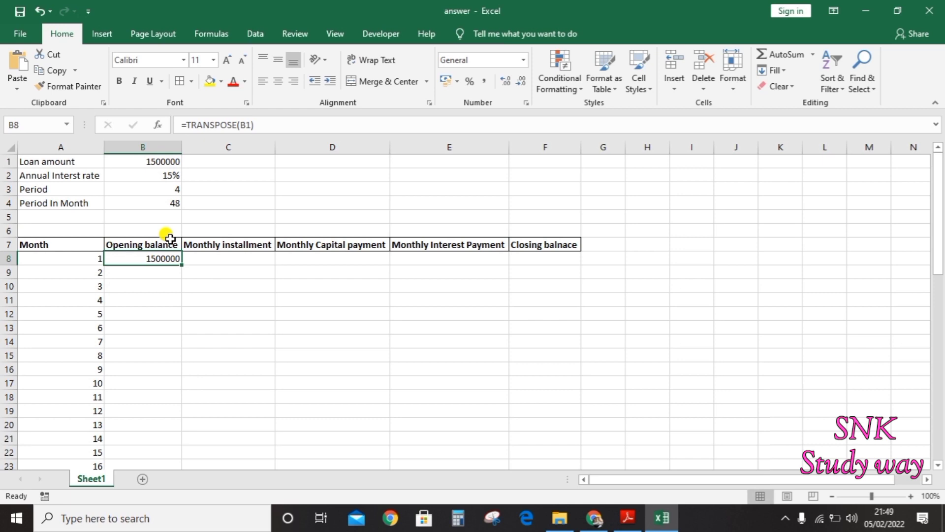
{"action": "left_click", "coordinate": [167, 239]}
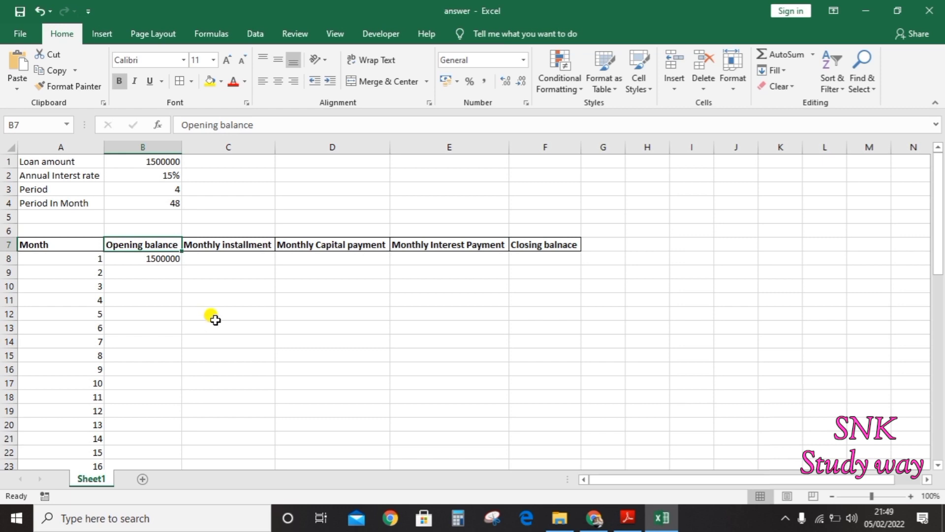
{"action": "left_click", "coordinate": [165, 258]}
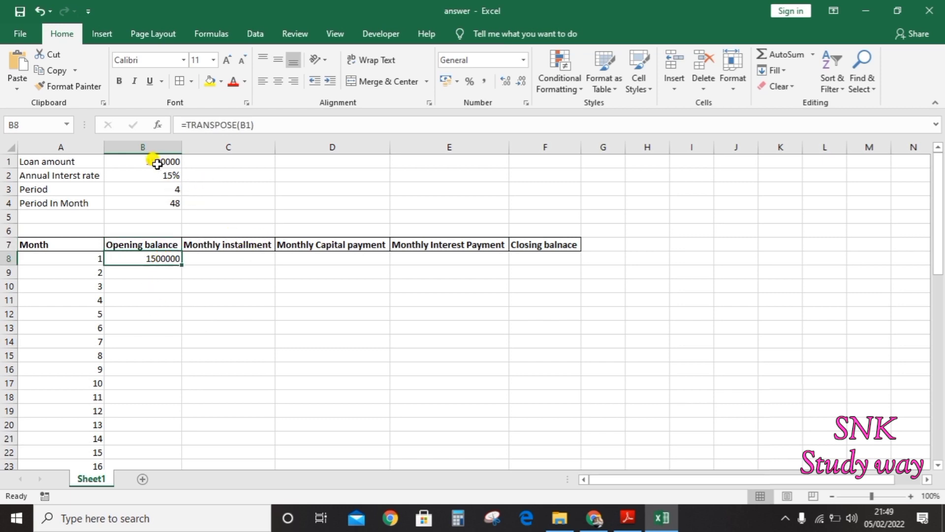
{"action": "left_click", "coordinate": [215, 258]}
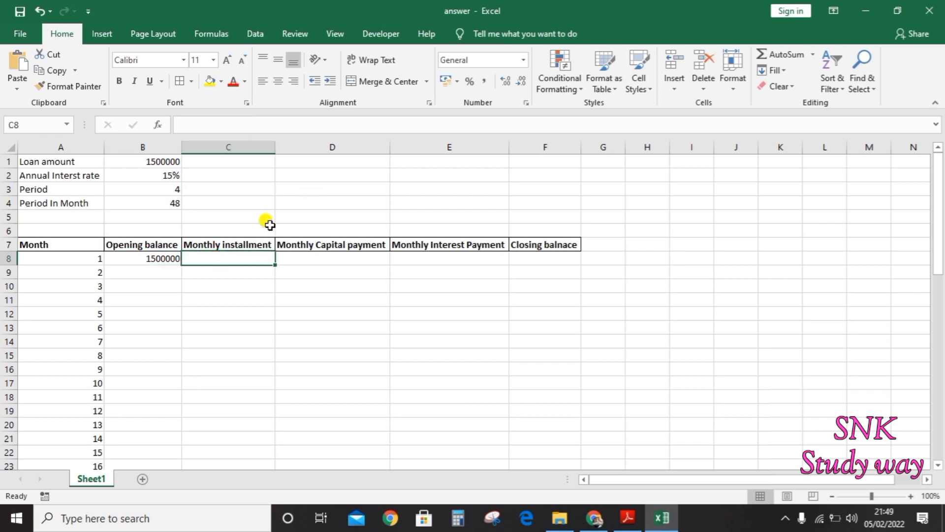
{"action": "left_click", "coordinate": [238, 232]}
{"action": "left_click", "coordinate": [374, 244]}
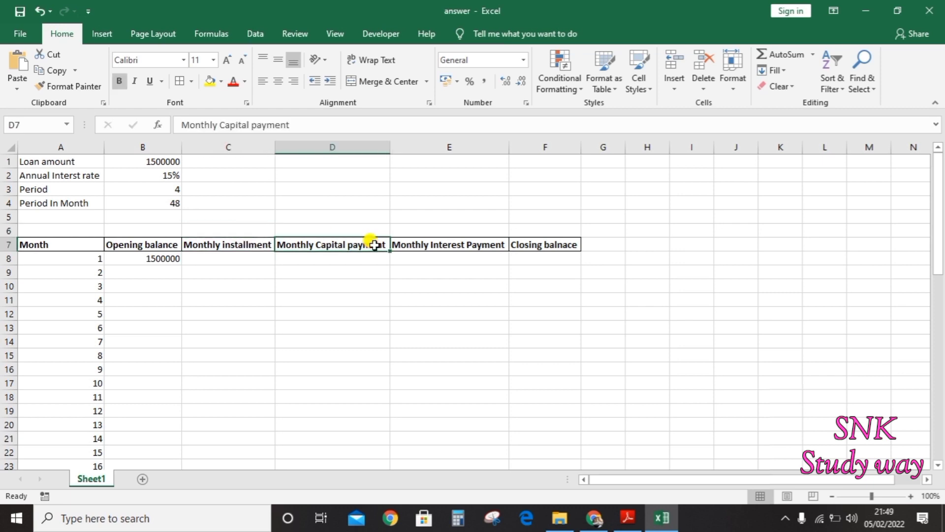
{"action": "left_click", "coordinate": [463, 245]}
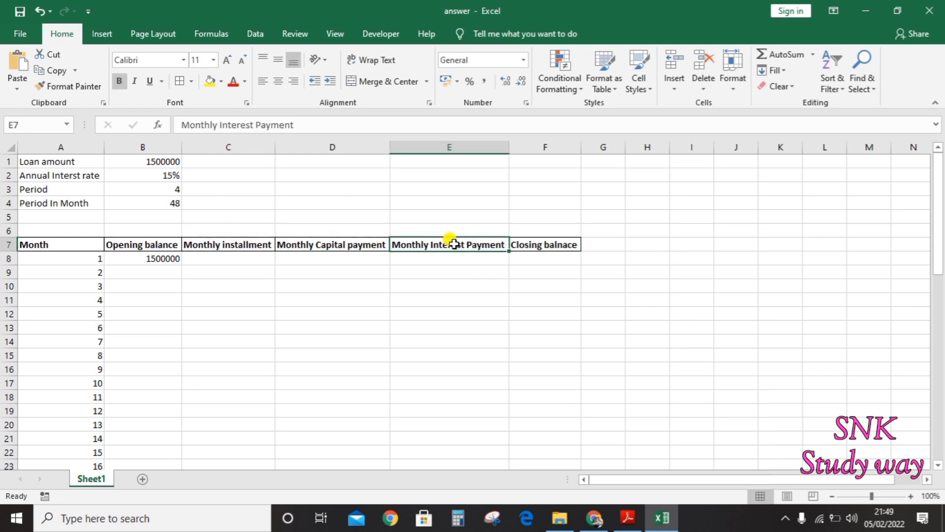
Note the function names above the headings: "PMT" in C6 for monthly installment and "PPMT" in D6 for capital payment
{"action": "left_click", "coordinate": [226, 225]}
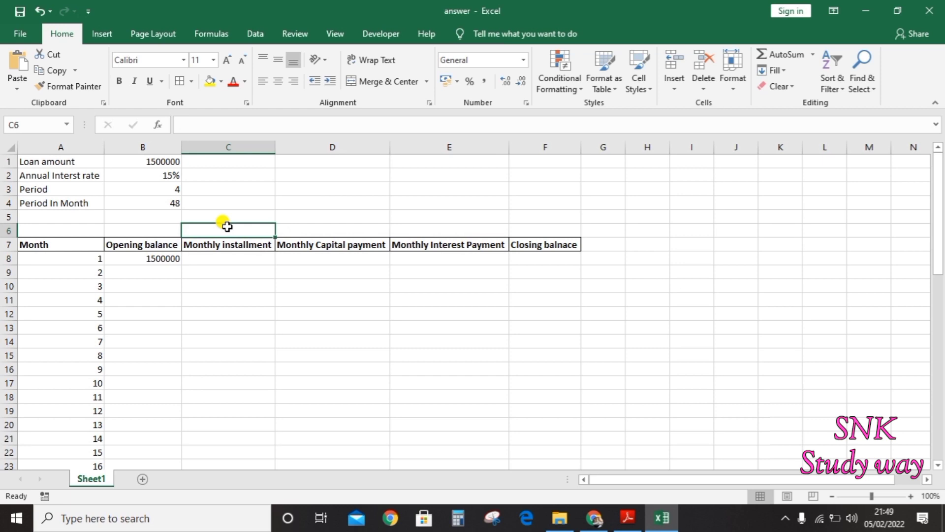
{"action": "type", "text": "PMT"}
{"action": "key", "text": "Tab"}
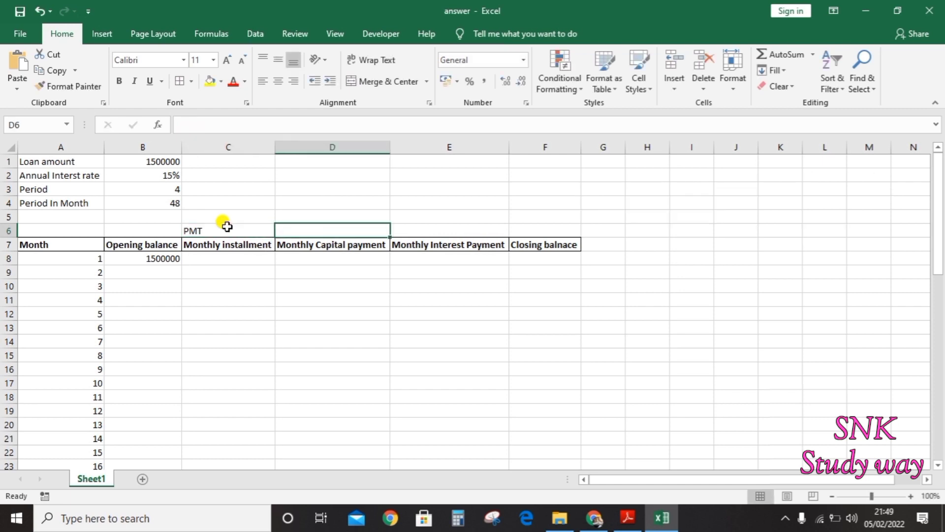
{"action": "type", "text": "PPM"}
{"action": "key", "text": "BackSpace"}
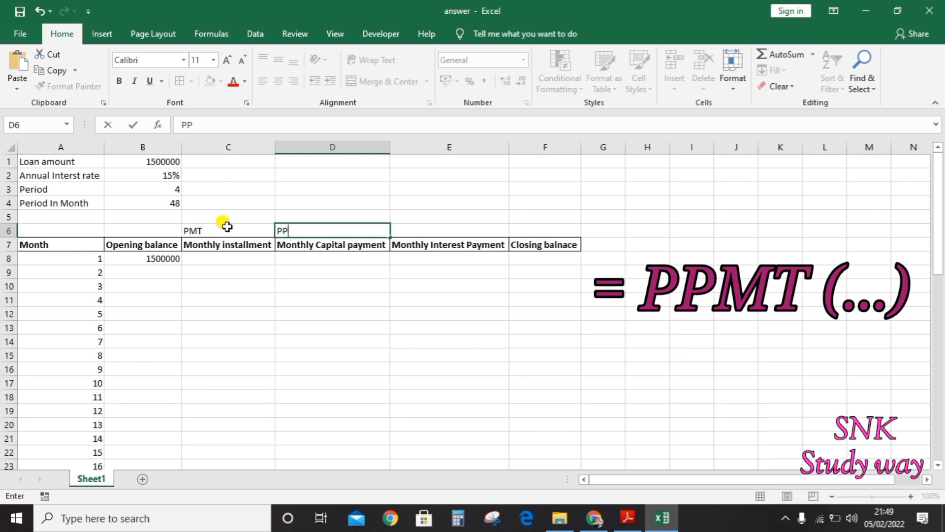
{"action": "type", "text": "MT"}
{"action": "key", "text": "Tab"}
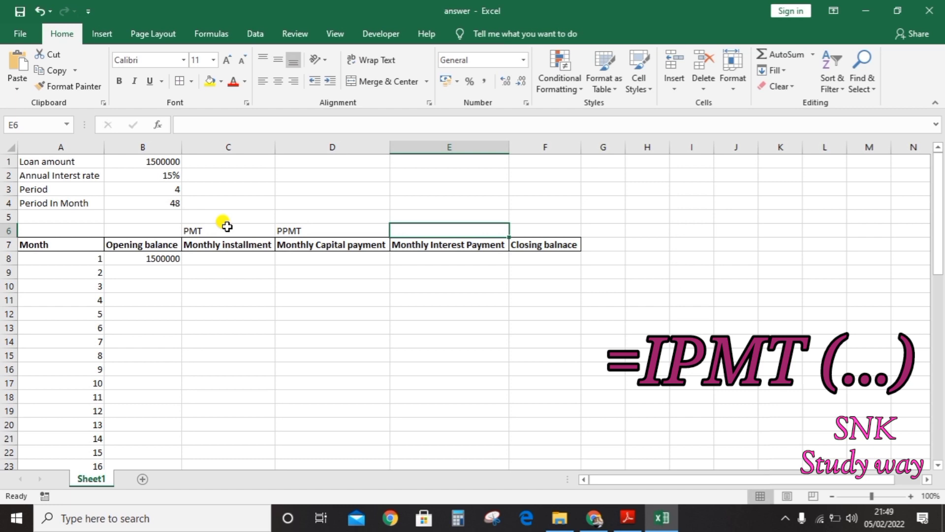
Enter "IPMT" in E6 above the monthly interest payment heading and colour the function names in C6:E6 red
{"action": "type", "text": "IPM"}
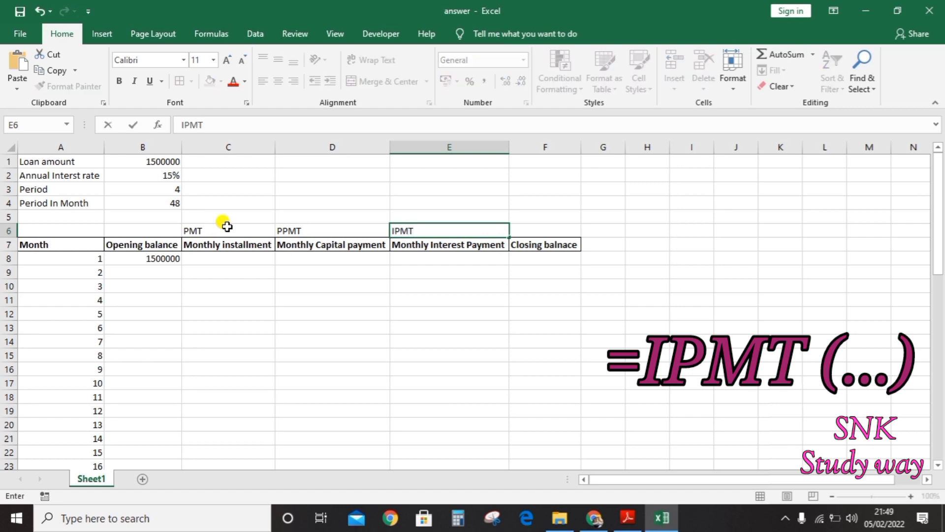
{"action": "type", "text": "T"}
{"action": "key", "text": "Return"}
{"action": "key", "text": "Return"}
{"action": "left_click", "coordinate": [431, 311]}
{"action": "left_click_drag", "start_coordinate": [217, 231], "coordinate": [427, 232]}
{"action": "left_click", "coordinate": [235, 82]}
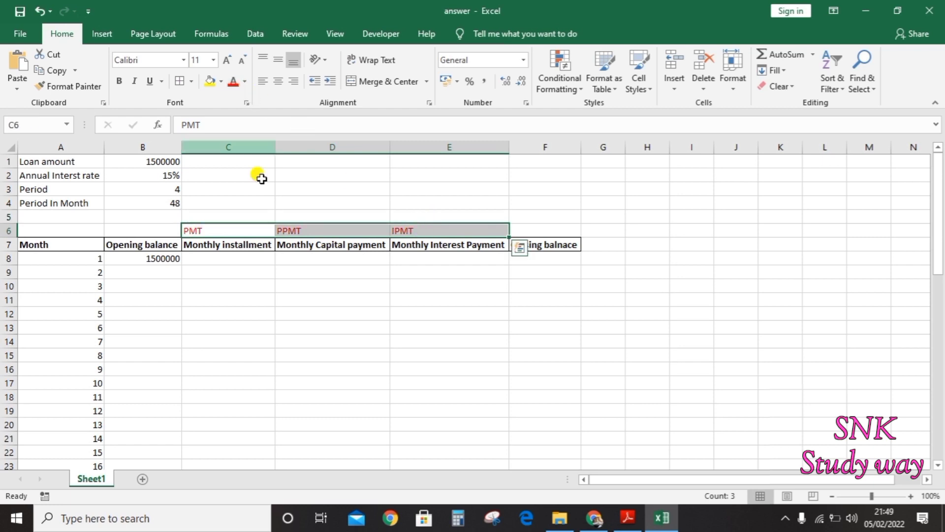
{"action": "left_click", "coordinate": [223, 260]}
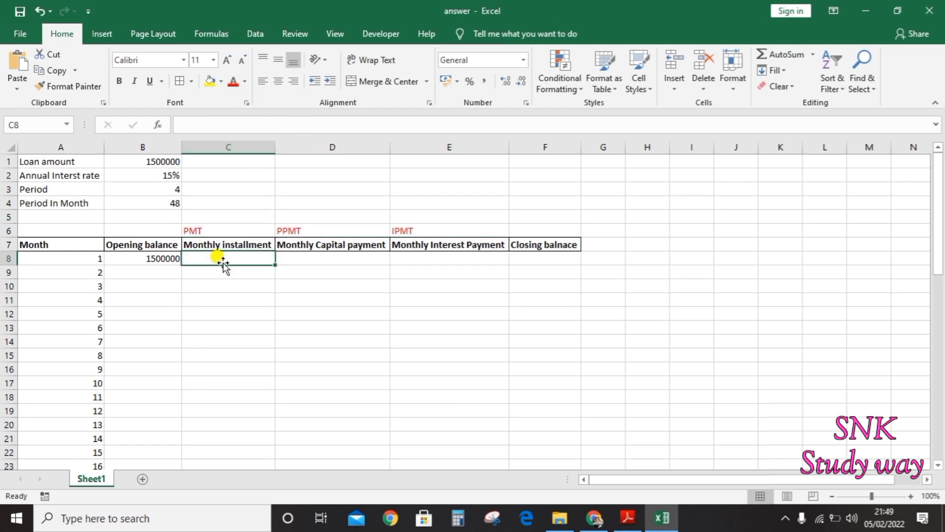
{"action": "type", "text": "="}
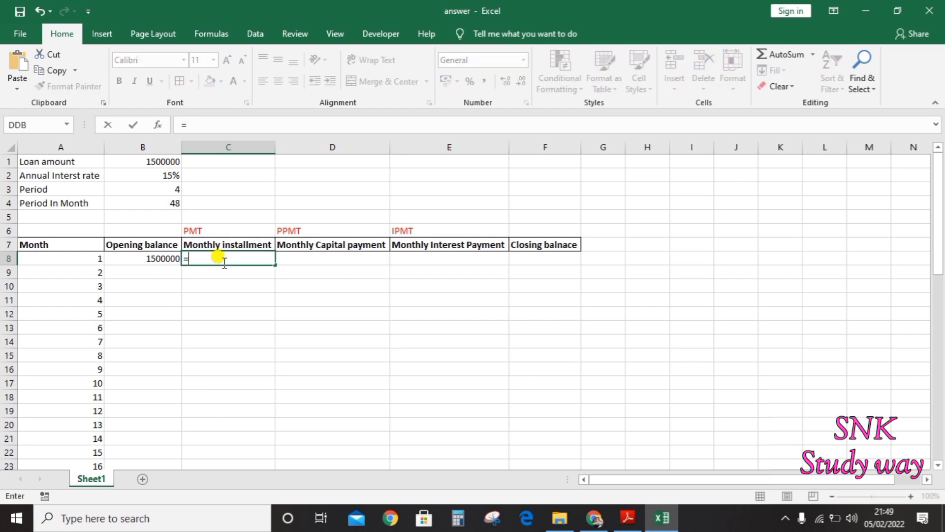
{"action": "type", "text": "p"}
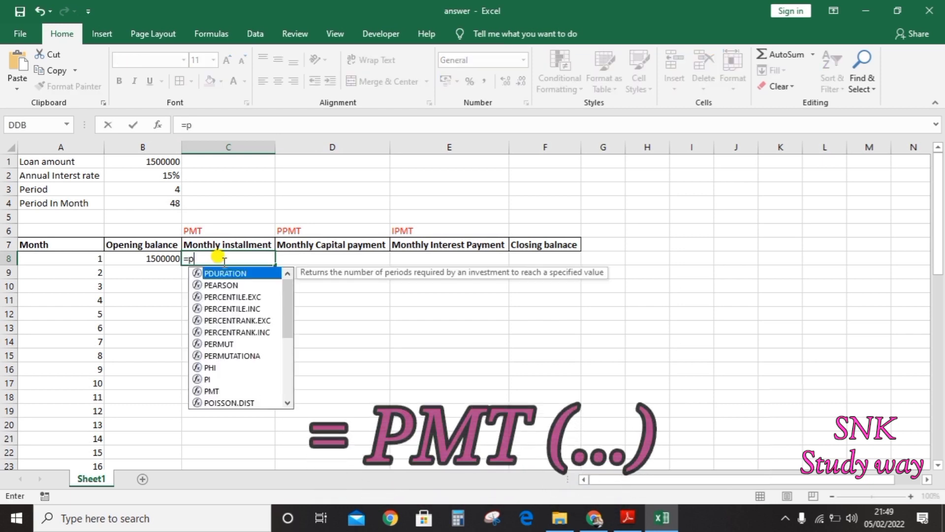
{"action": "type", "text": "mt("}
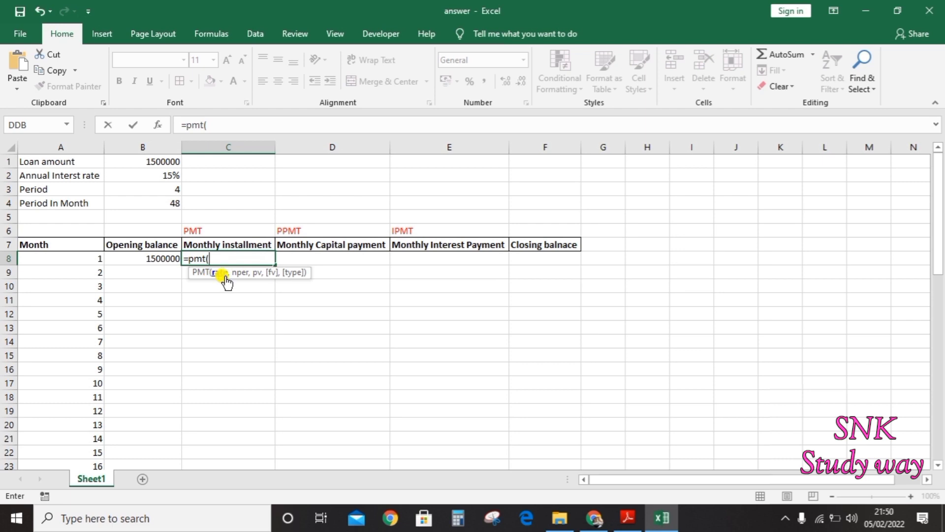
{"action": "key", "text": "Escape"}
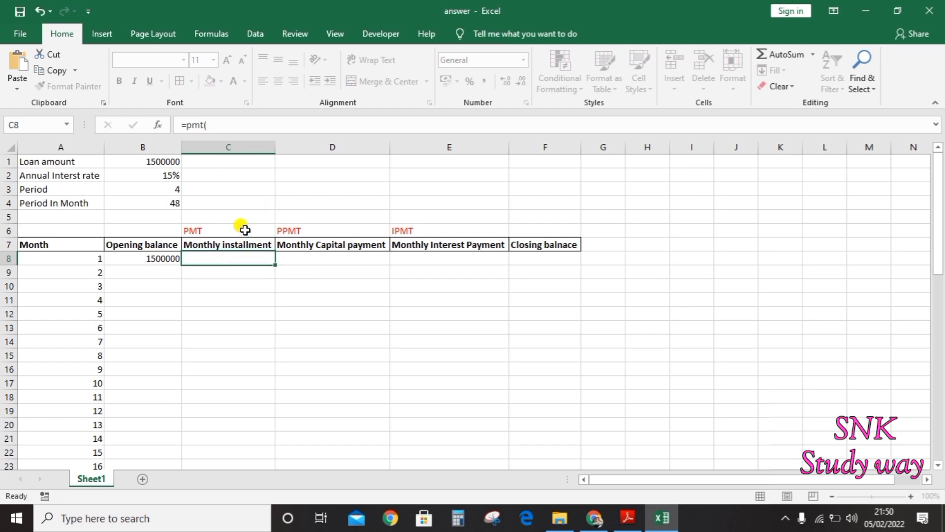
Calculate the monthly interest rate in C2 by dividing the annual rate in B2 by 12
{"action": "left_click", "coordinate": [218, 185]}
{"action": "left_click", "coordinate": [231, 171]}
{"action": "type", "text": "="}
{"action": "key", "text": "Left"}
{"action": "type", "text": "/"}
{"action": "key", "text": "Return"}
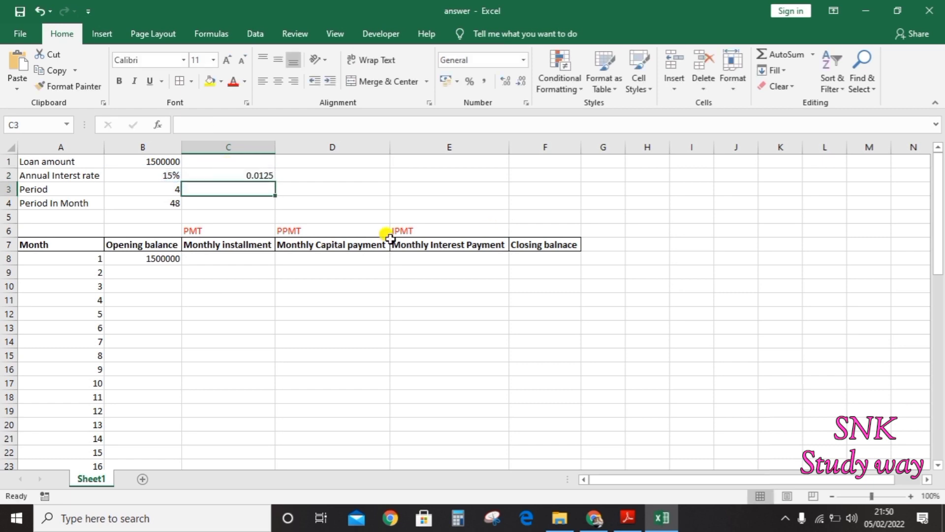
Begin the month 1 installment formula in C8 with the PMT function, using $C$2 as the absolute rate reference
{"action": "left_click", "coordinate": [199, 259]}
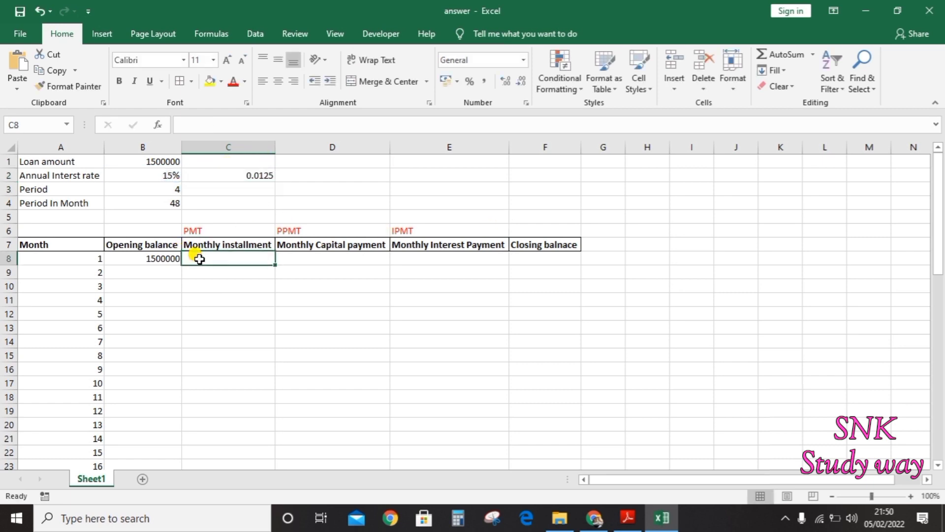
{"action": "type", "text": "-"}
{"action": "key", "text": "BackSpace"}
{"action": "type", "text": "="}
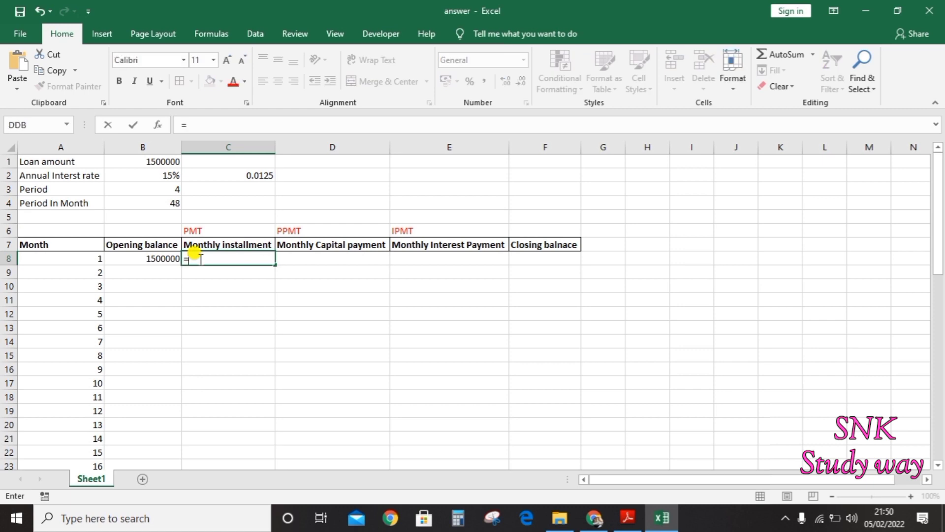
{"action": "type", "text": "pmt"}
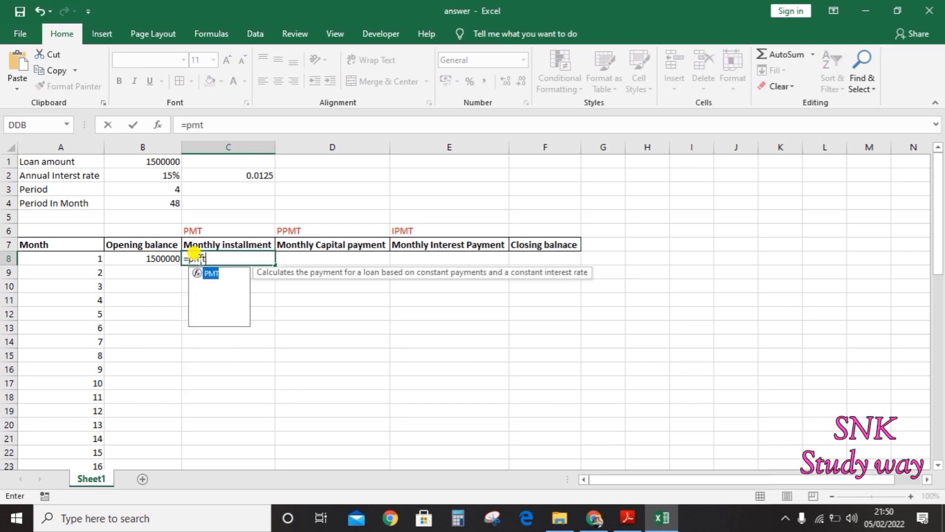
{"action": "type", "text": "("}
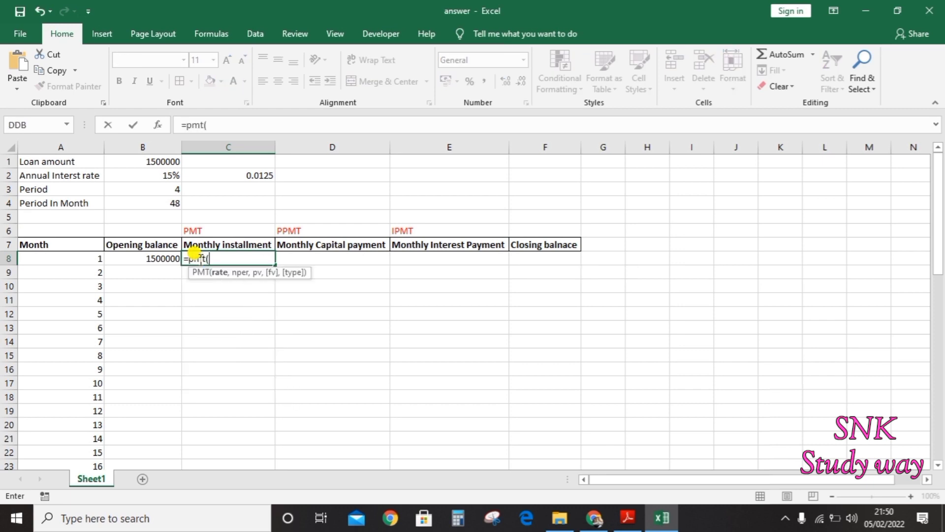
{"action": "left_click", "coordinate": [260, 174]}
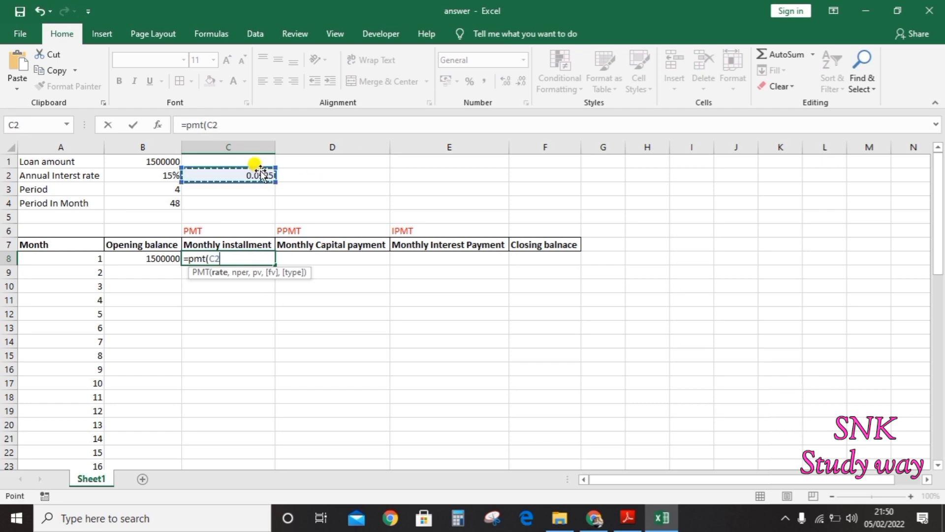
{"action": "key", "text": "F4"}
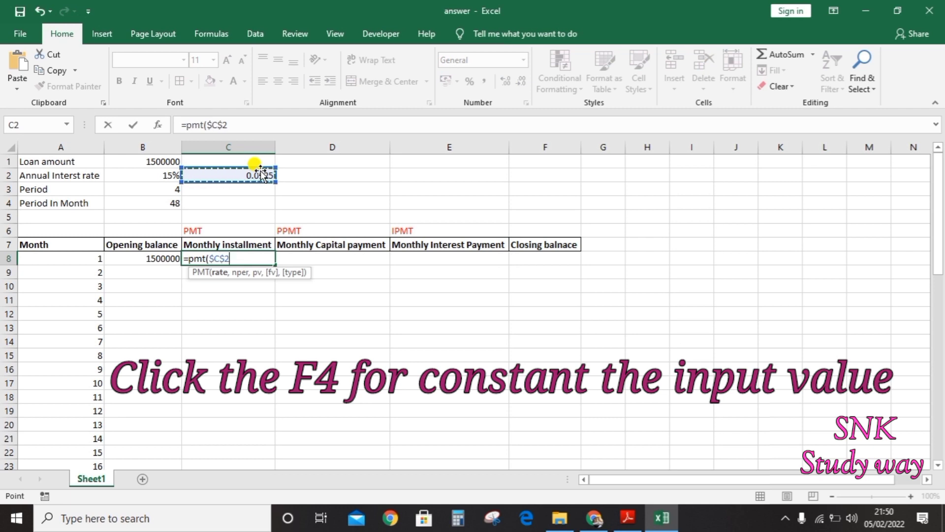
{"action": "type", "text": ","}
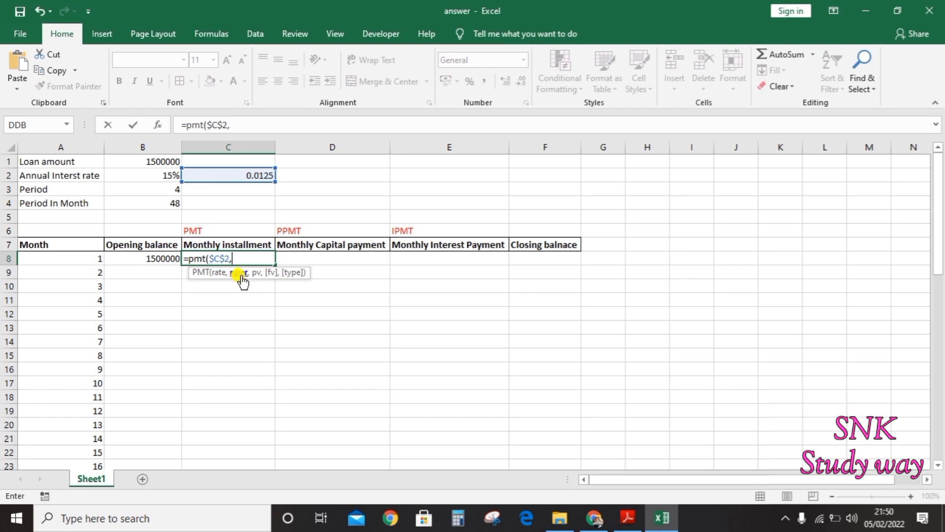
Complete the PMT formula in C8 with $B$4 as the number of periods and $B$1 as the present value
{"action": "left_click", "coordinate": [151, 203]}
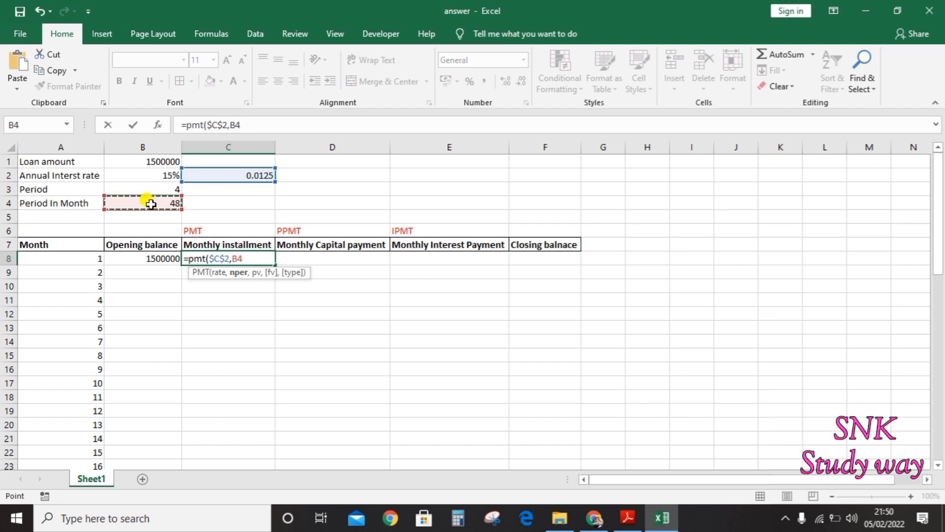
{"action": "key", "text": "F4"}
{"action": "type", "text": ","}
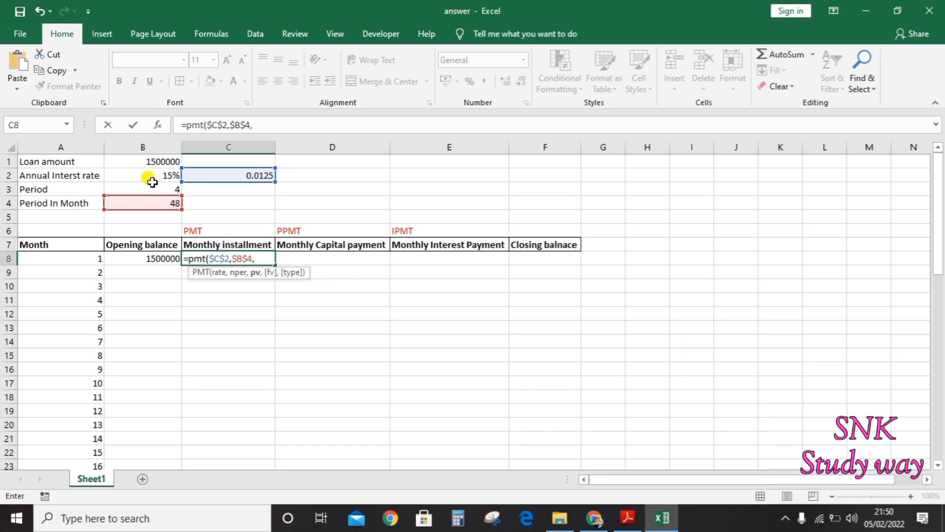
{"action": "left_click", "coordinate": [160, 161]}
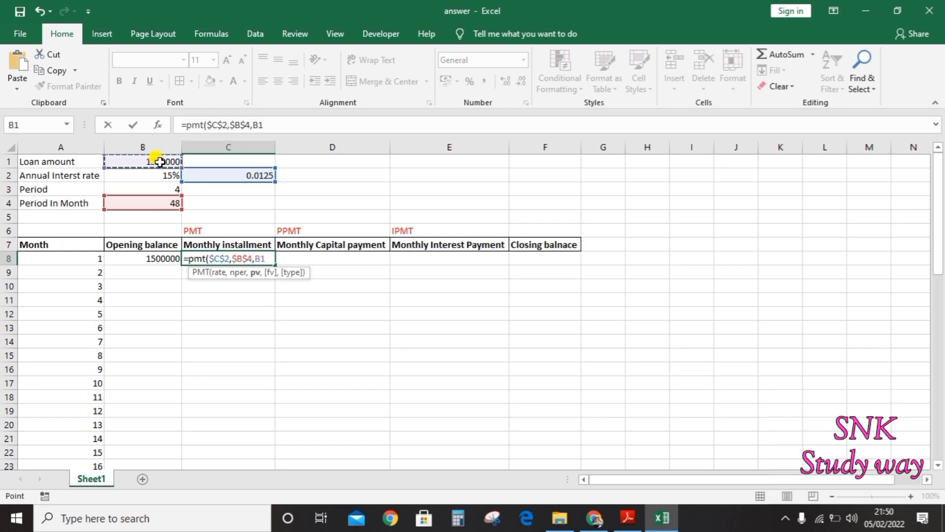
{"action": "key", "text": "F4"}
{"action": "key", "text": "Return"}
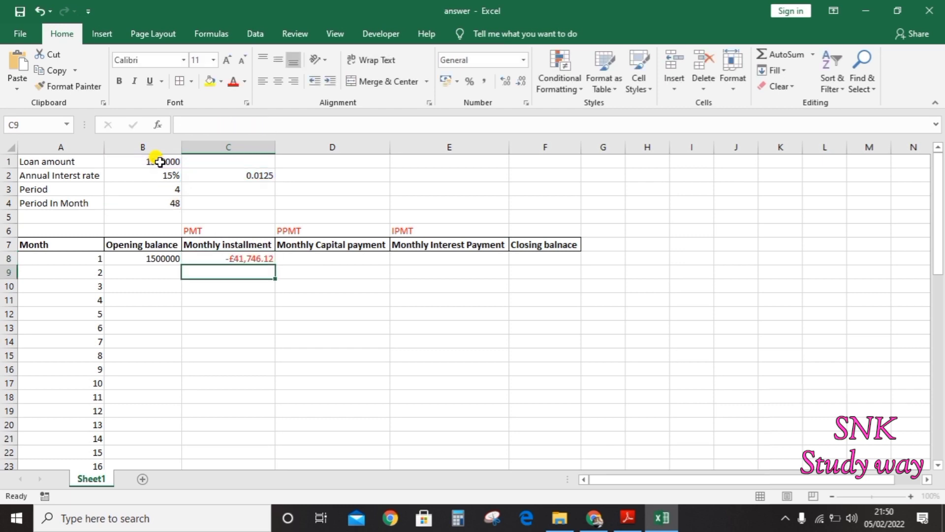
Fill the monthly installment formula from C8 down to month 48 in C55
{"action": "left_click", "coordinate": [254, 256]}
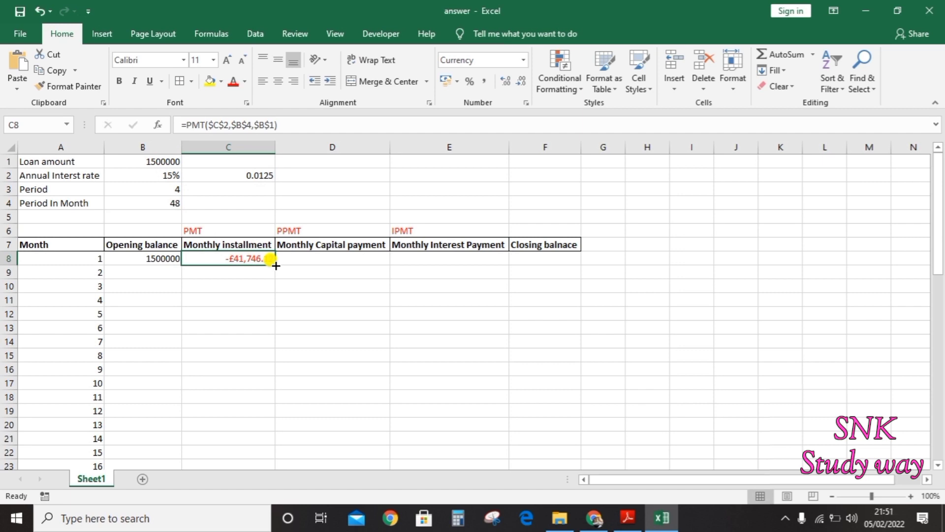
{"action": "double_click", "coordinate": [274, 264]}
{"action": "scroll", "coordinate": [217, 351], "scroll_direction": "down", "scroll_amount": 14}
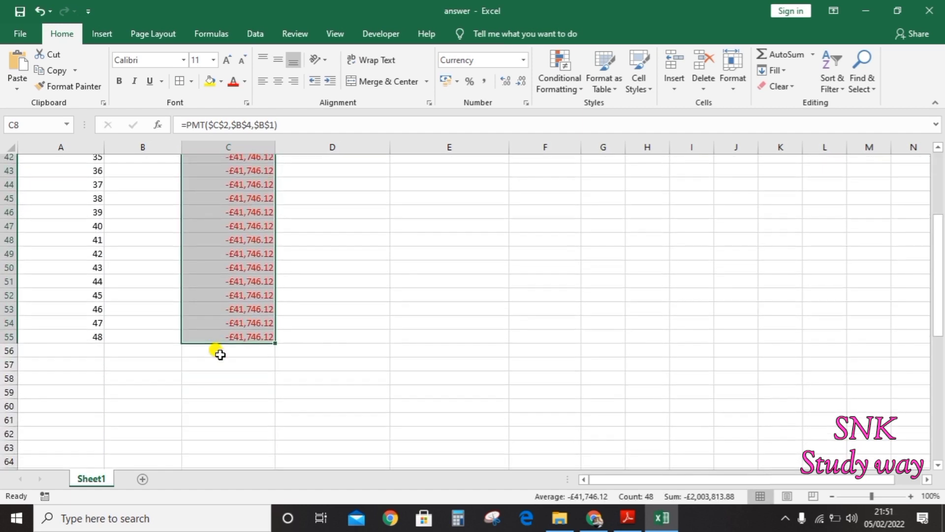
{"action": "scroll", "coordinate": [220, 355], "scroll_direction": "down", "scroll_amount": 1}
{"action": "scroll", "coordinate": [220, 354], "scroll_direction": "up", "scroll_amount": 1}
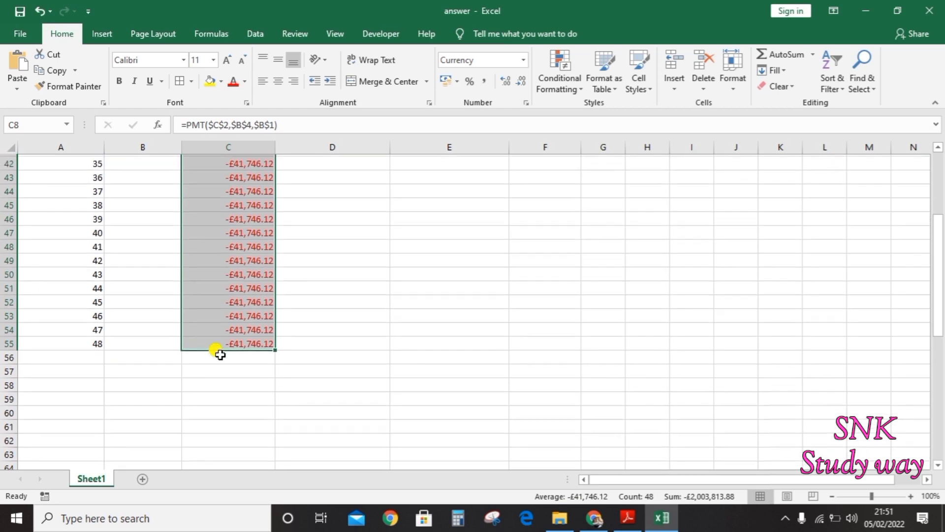
{"action": "scroll", "coordinate": [220, 354], "scroll_direction": "up", "scroll_amount": 8}
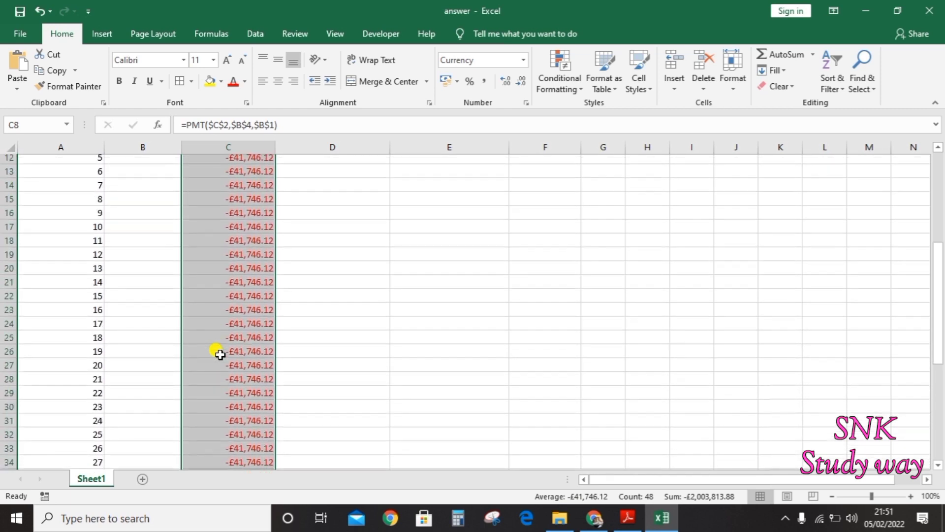
{"action": "scroll", "coordinate": [220, 354], "scroll_direction": "up", "scroll_amount": 5}
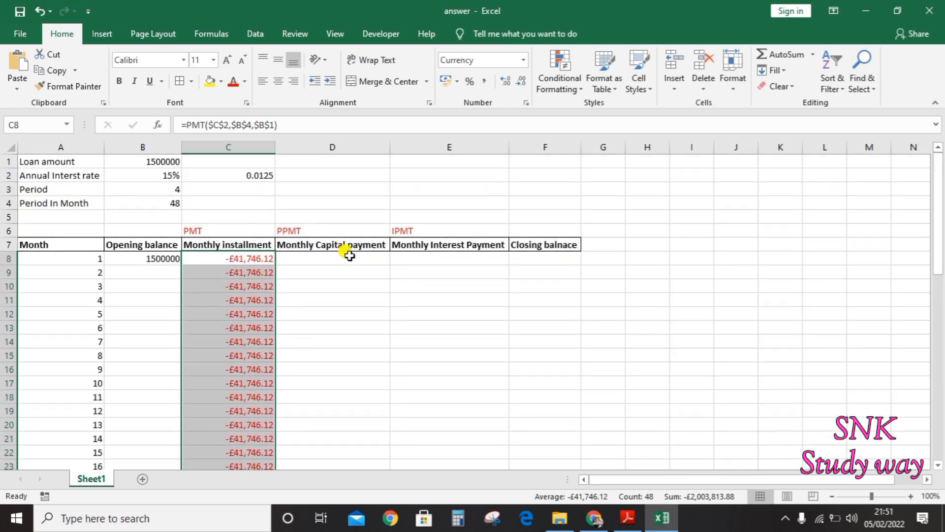
Begin the month 1 capital payment formula in D8 with the PPMT function, using $C$2 as the absolute rate reference
{"action": "left_click", "coordinate": [349, 257]}
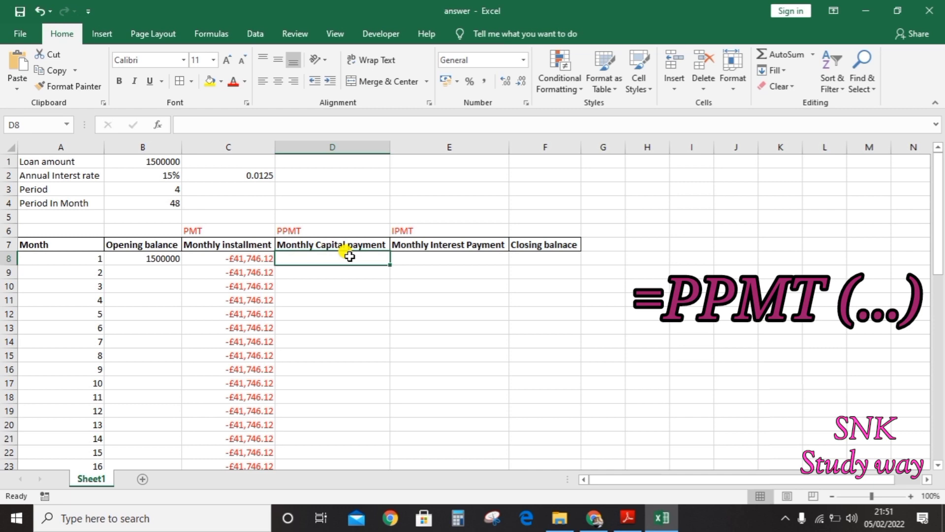
{"action": "type", "text": "="}
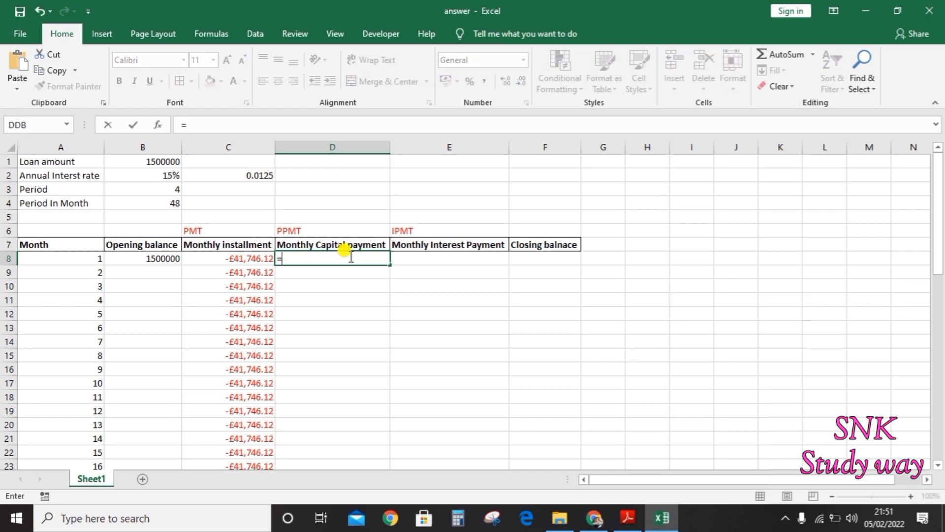
{"action": "type", "text": "ppmt"}
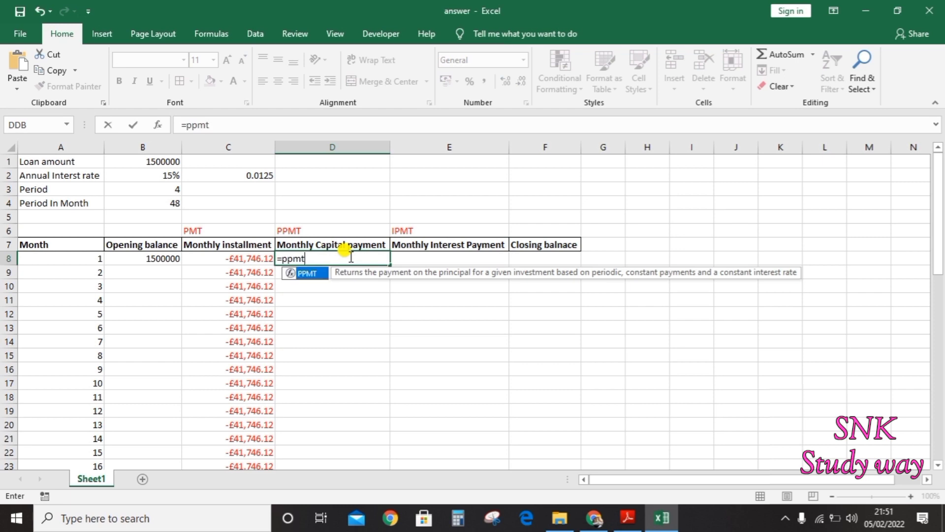
{"action": "type", "text": "("}
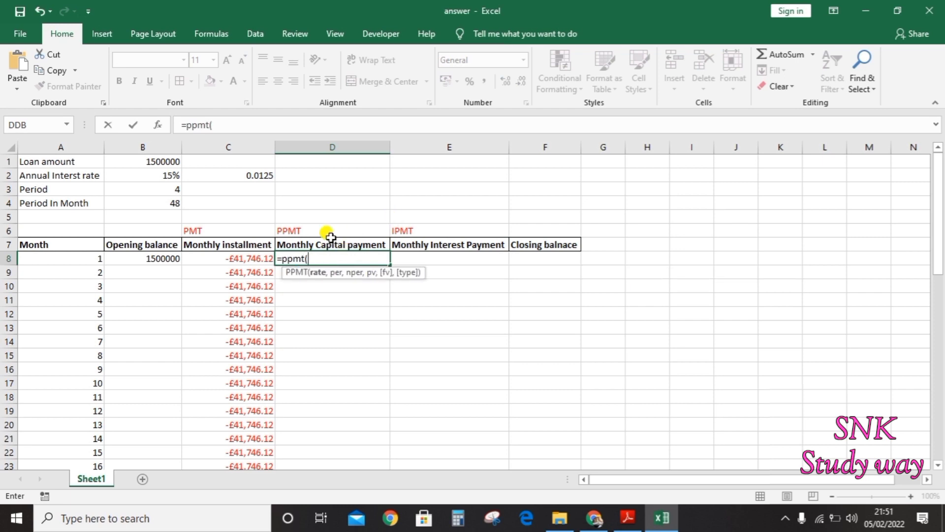
{"action": "left_click", "coordinate": [245, 172]}
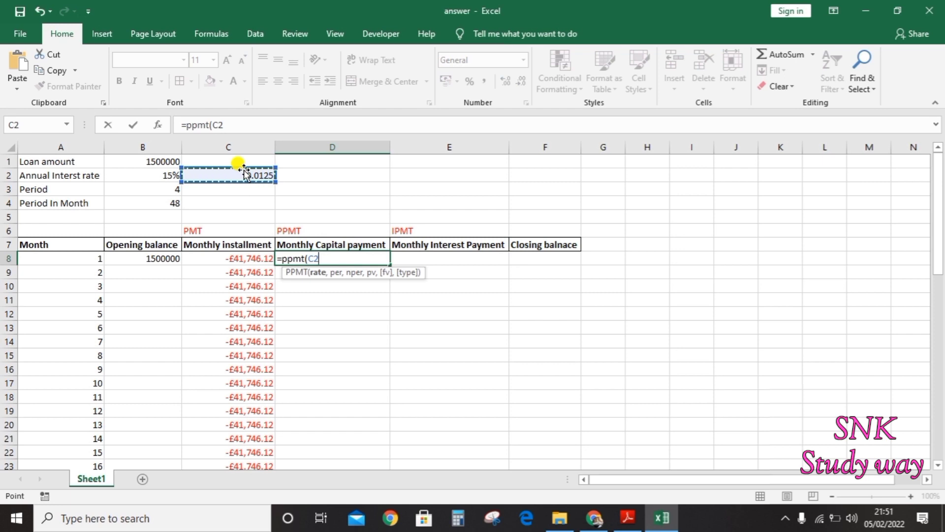
{"action": "key", "text": "F4"}
{"action": "type", "text": ","}
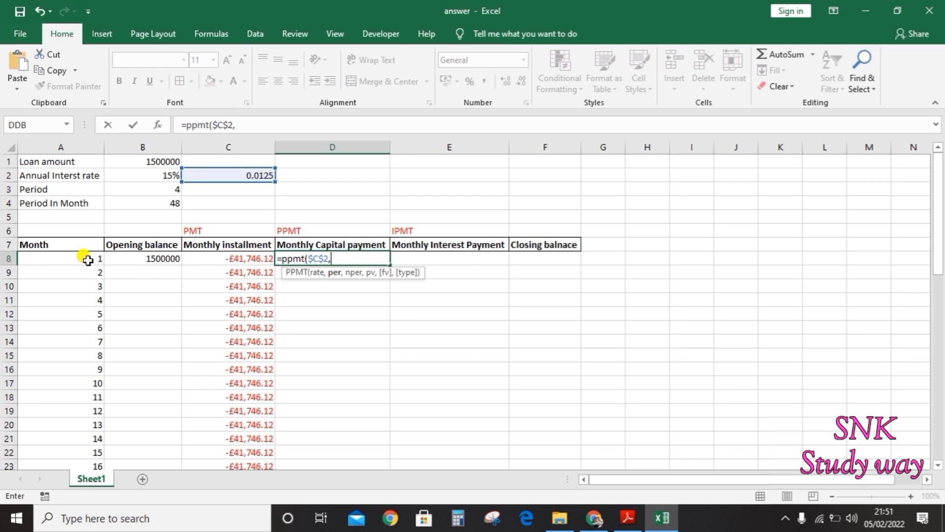
Add A8 as the period and absolute $B$4 as the number of periods to the PPMT formula in D8
{"action": "left_click", "coordinate": [78, 260]}
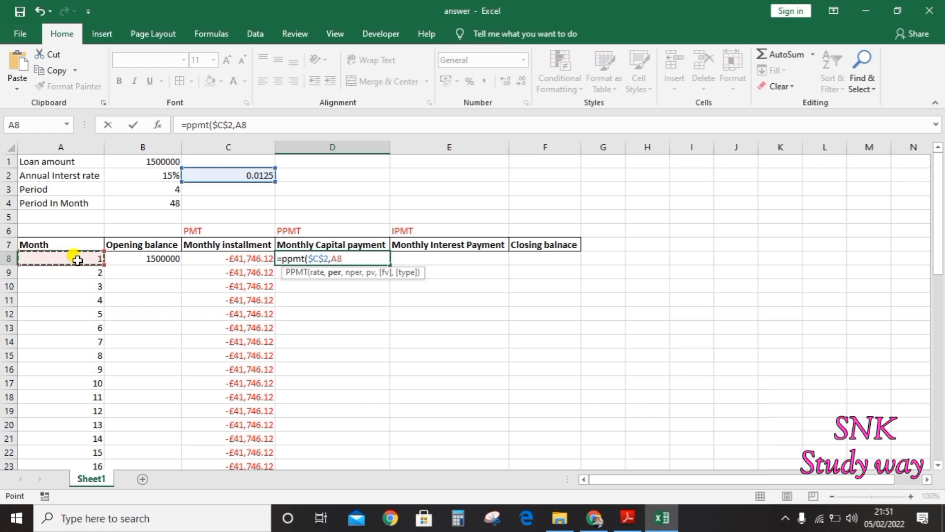
{"action": "type", "text": ","}
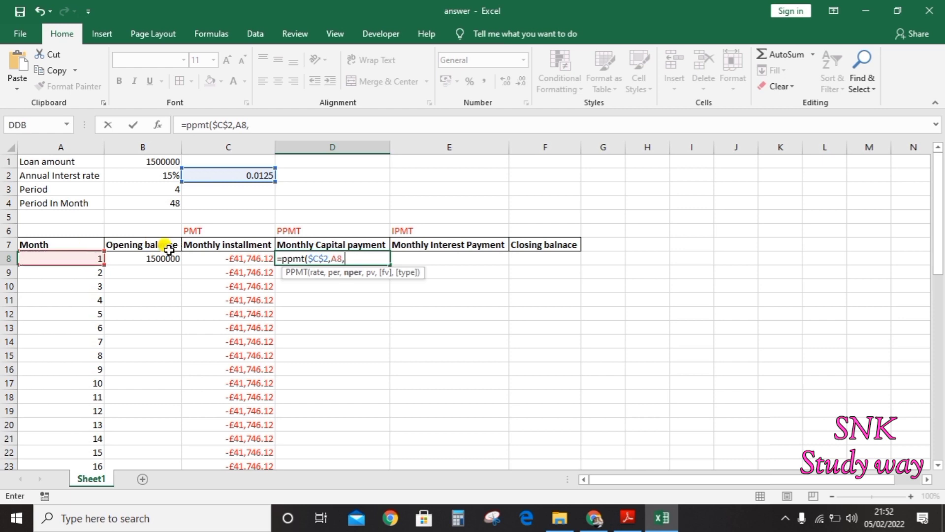
{"action": "left_click", "coordinate": [155, 203]}
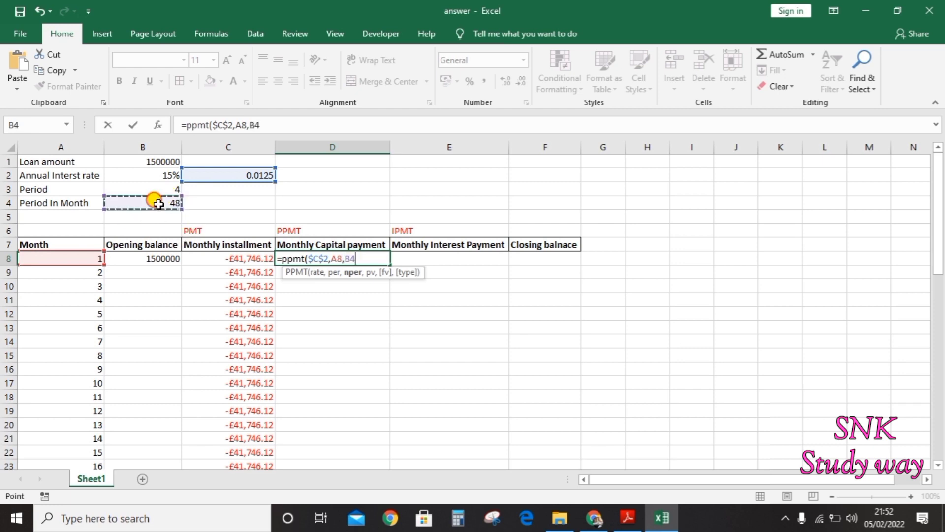
{"action": "key", "text": "F4"}
{"action": "type", "text": ","}
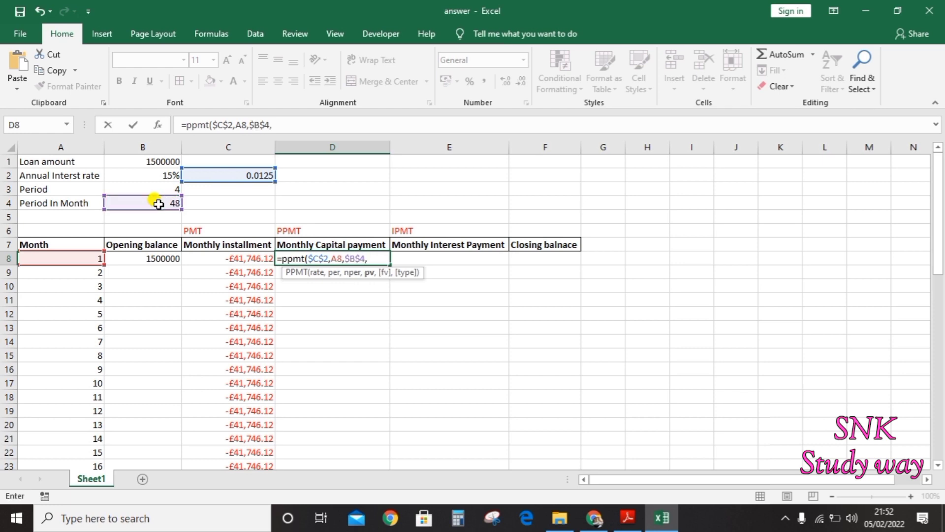
Complete the PPMT formula in D8 with $B$1 as the present value and fill it down to month 48 in D55
{"action": "left_click", "coordinate": [148, 163]}
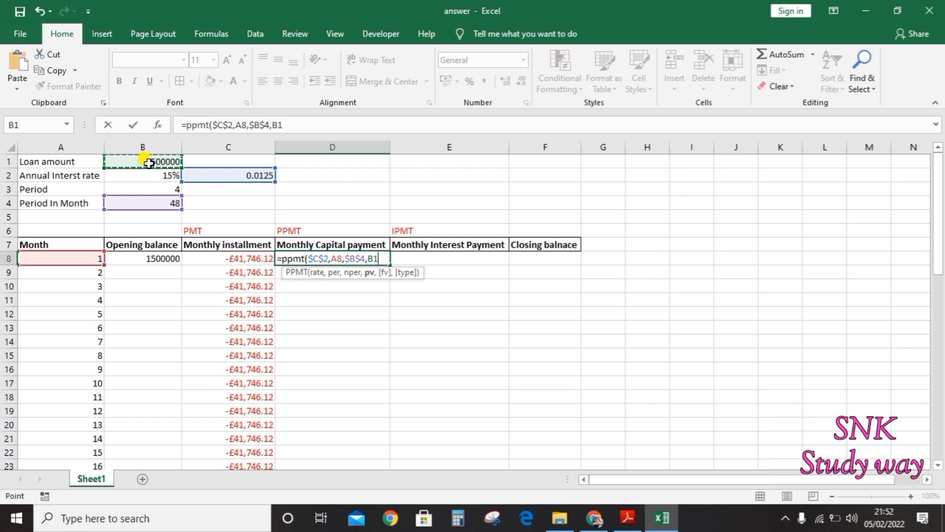
{"action": "key", "text": "F4"}
{"action": "type", "text": ")"}
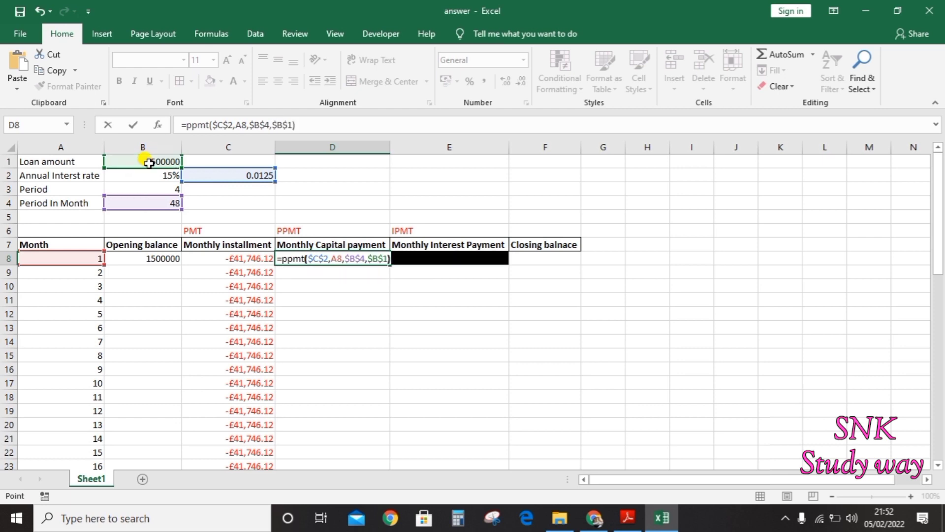
{"action": "key", "text": "Return"}
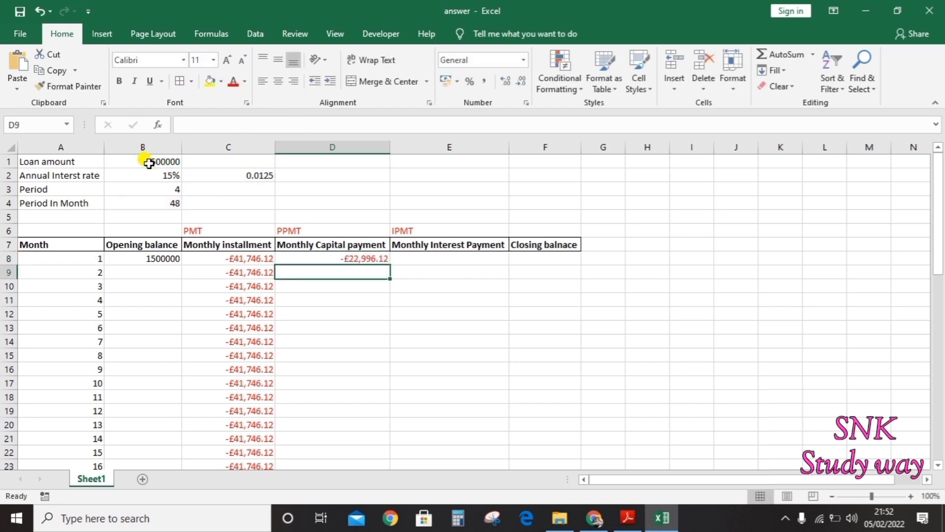
{"action": "left_click", "coordinate": [345, 256]}
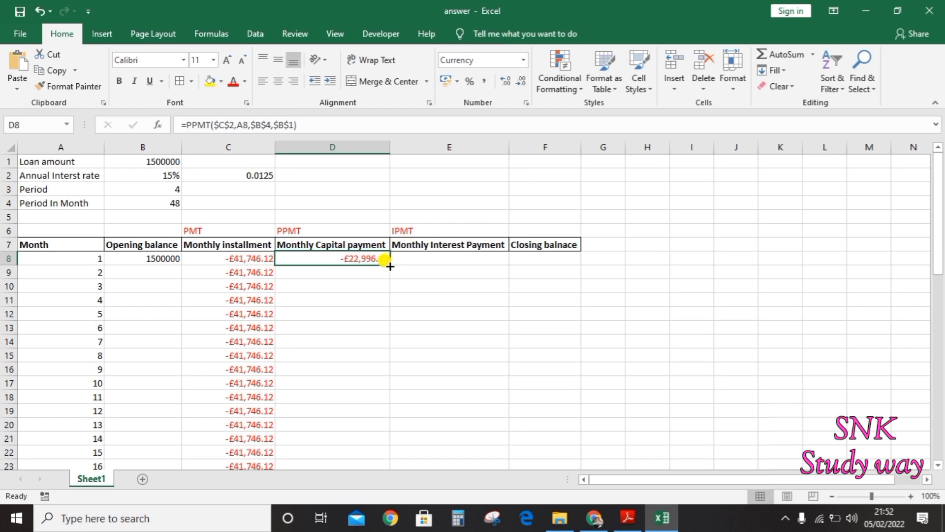
{"action": "double_click", "coordinate": [389, 266]}
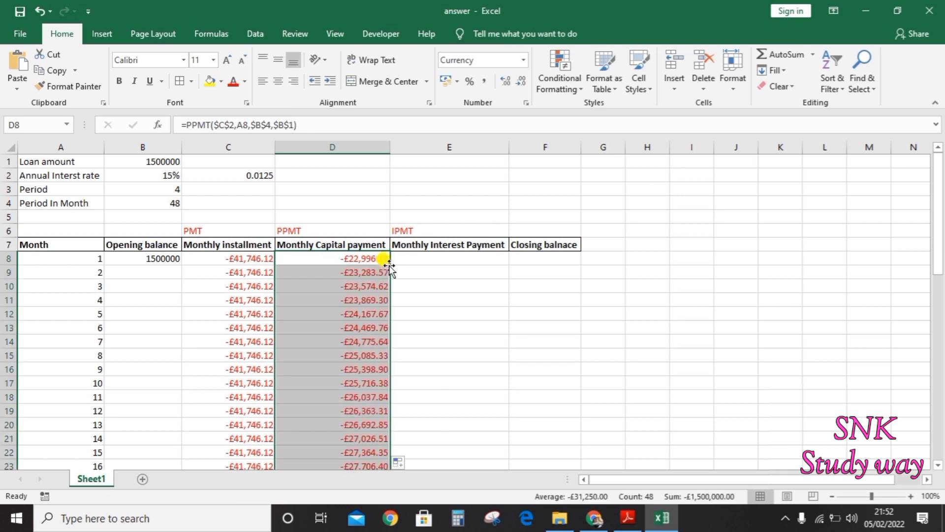
Begin the month 1 interest payment formula in E8 with the IPMT function, using $C$2 as the absolute rate reference
{"action": "left_click", "coordinate": [458, 259]}
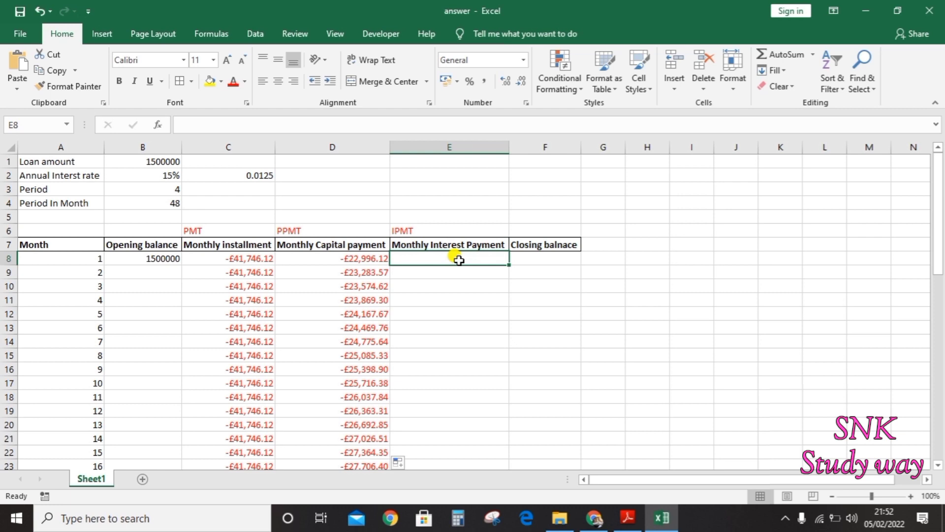
{"action": "type", "text": "="}
{"action": "type", "text": "ipm"}
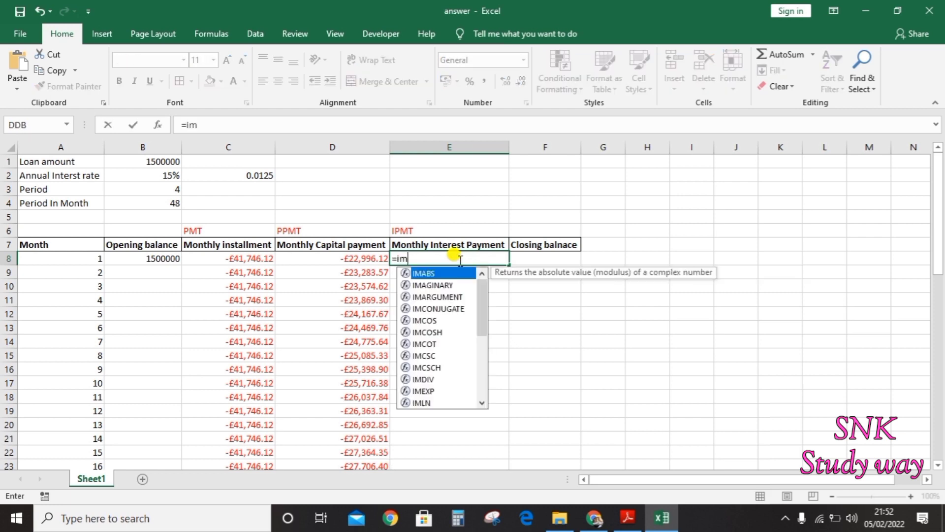
{"action": "key", "text": "BackSpace"}
{"action": "type", "text": "pmt("}
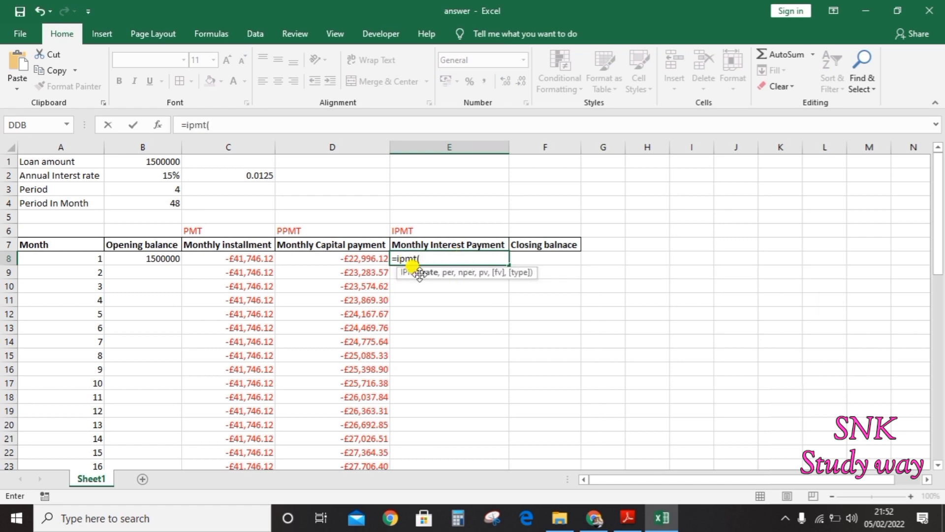
{"action": "left_click", "coordinate": [255, 173]}
{"action": "key", "text": "F4"}
{"action": "type", "text": ","}
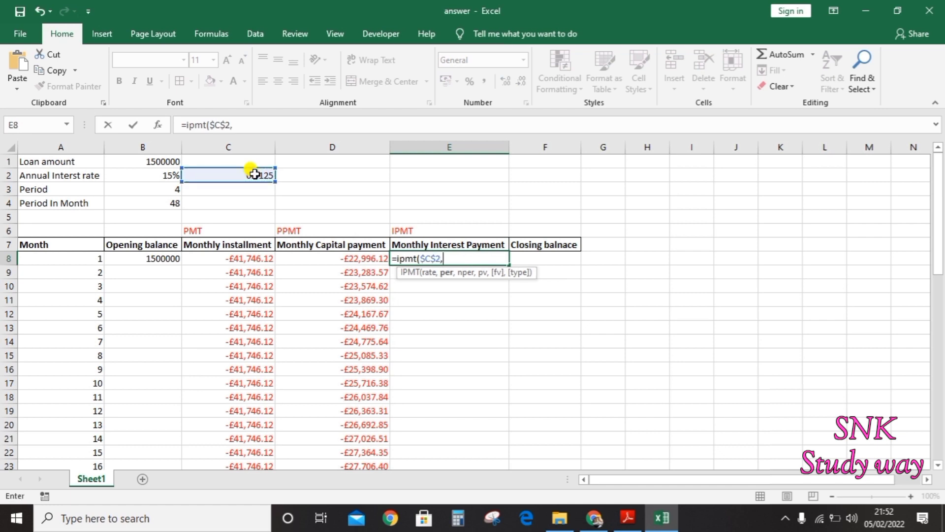
Complete the IPMT formula in E8 with A8 as the period, $B$4 as the number of periods and $B$1 as the present value
{"action": "left_click", "coordinate": [55, 260]}
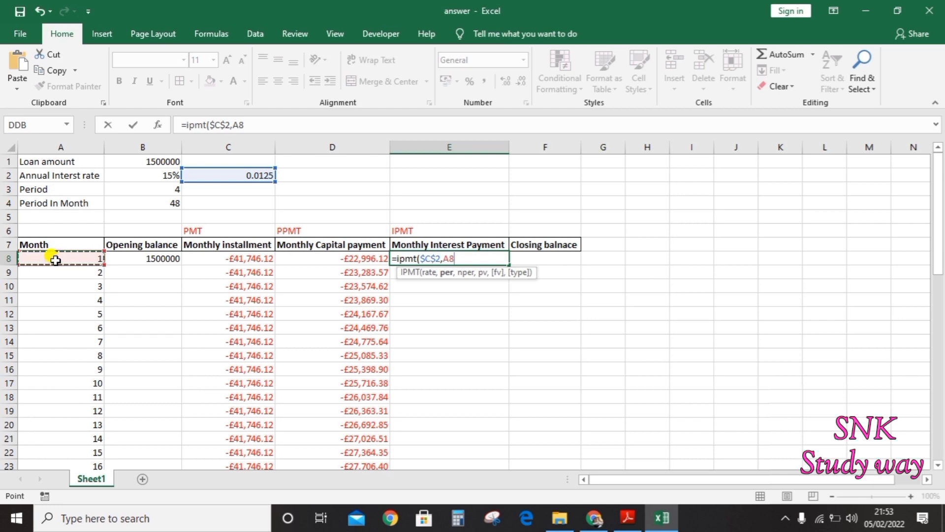
{"action": "type", "text": ","}
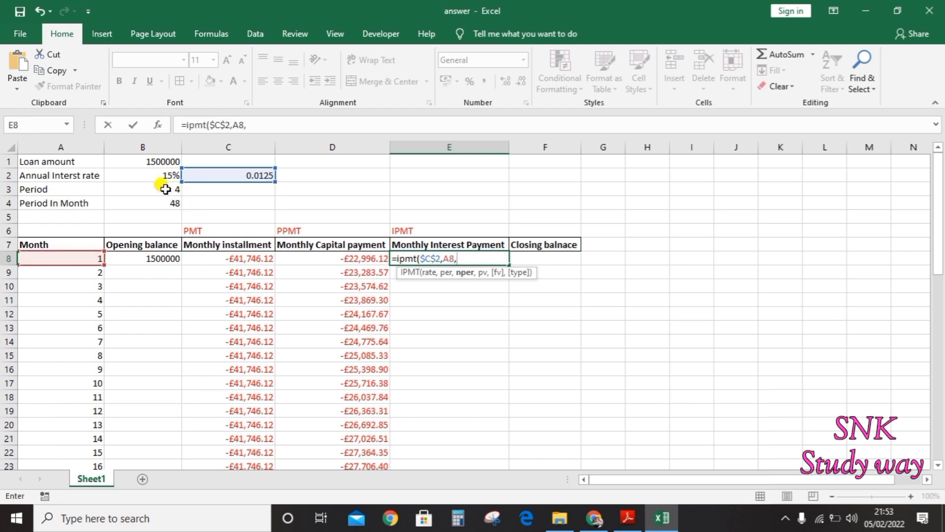
{"action": "left_click", "coordinate": [161, 205]}
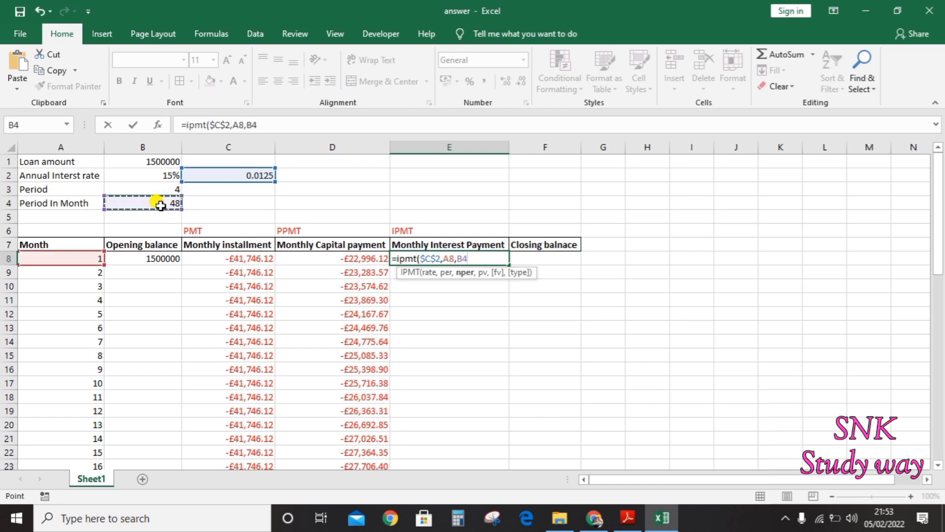
{"action": "key", "text": "F4"}
{"action": "type", "text": ","}
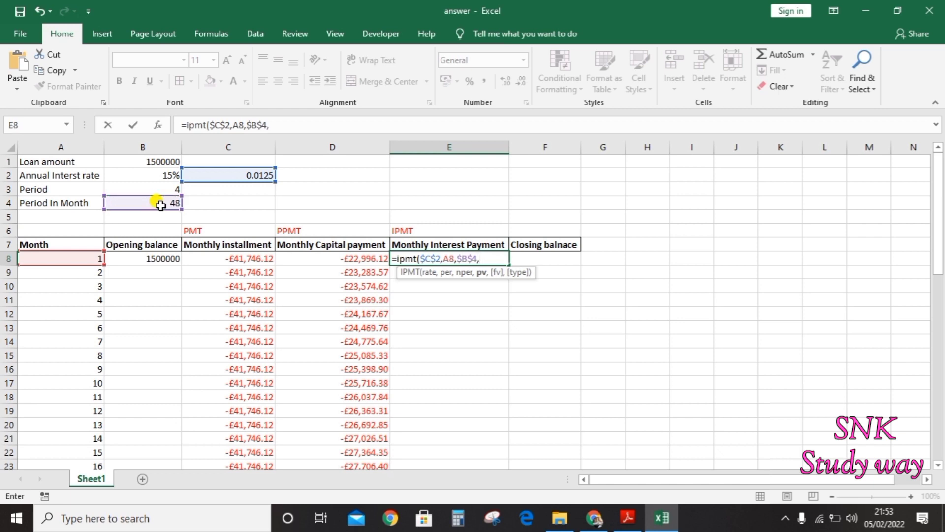
{"action": "left_click", "coordinate": [153, 162]}
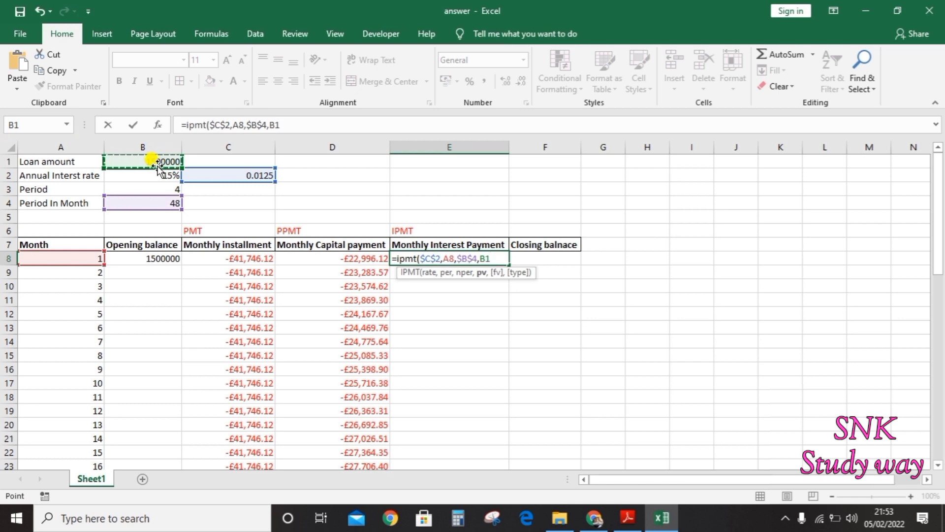
{"action": "key", "text": "F4"}
{"action": "type", "text": ")"}
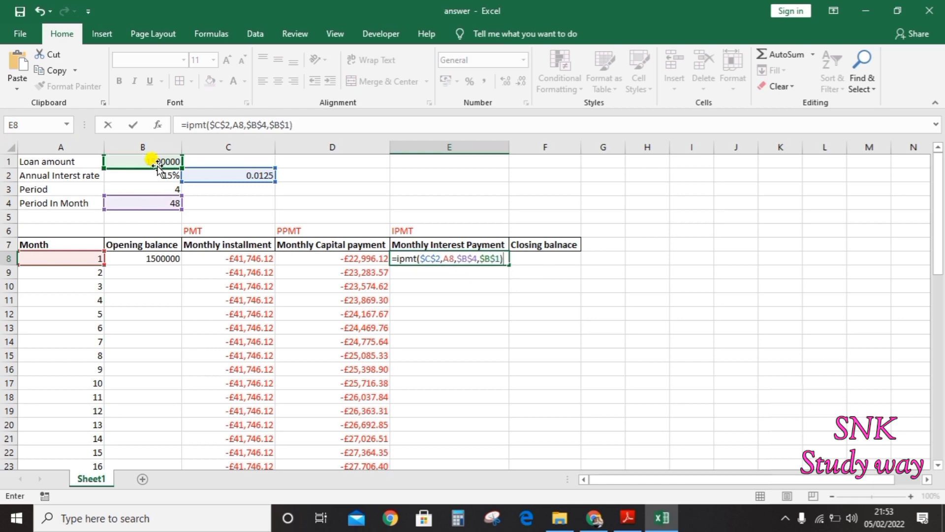
{"action": "key", "text": "Return"}
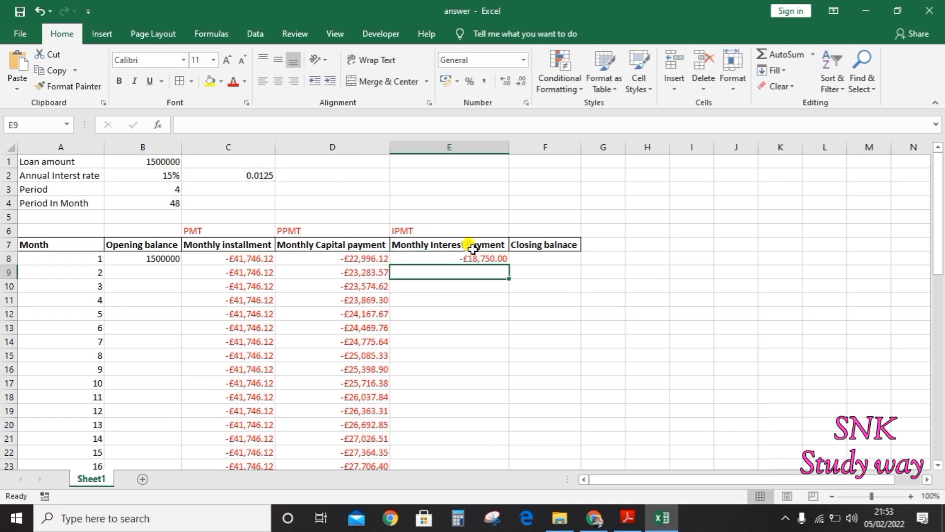
Fill the monthly interest payment formula from E8 down to month 48 in E55
{"action": "left_click", "coordinate": [473, 247]}
{"action": "left_click", "coordinate": [472, 257]}
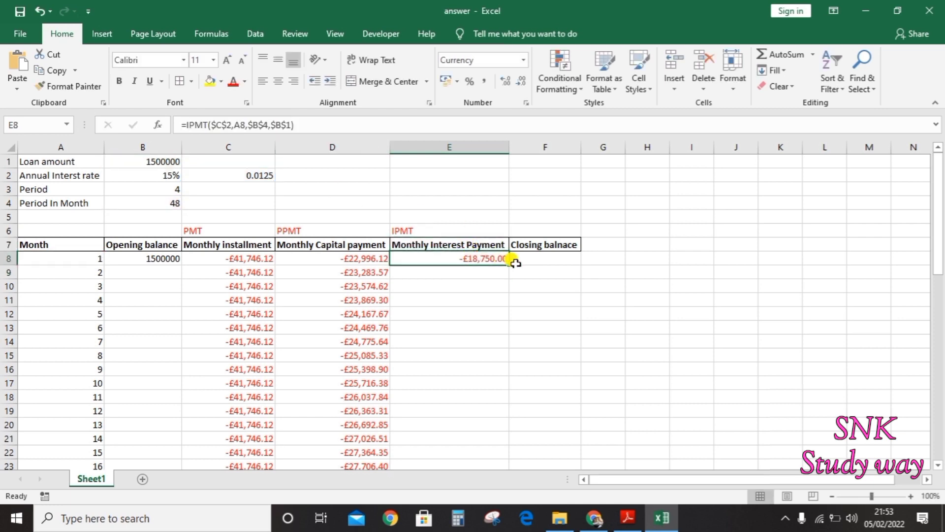
{"action": "double_click", "coordinate": [507, 266]}
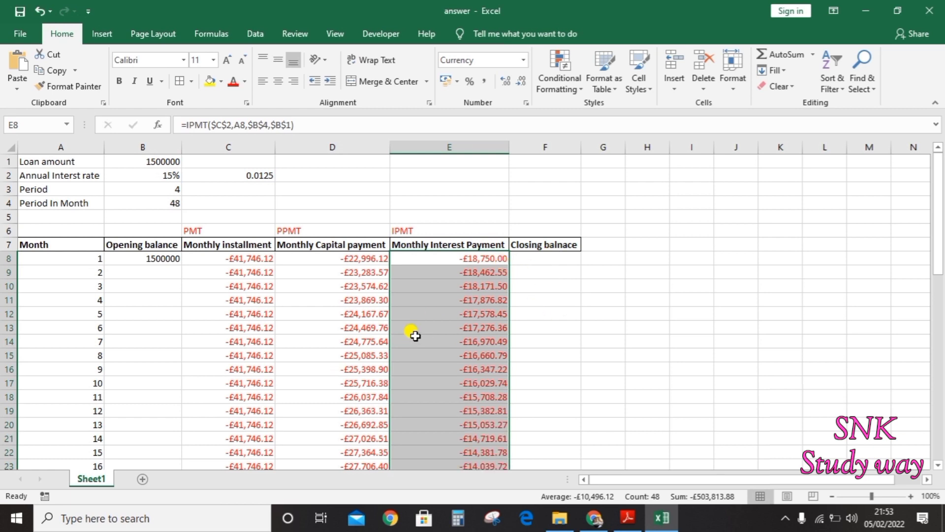
{"action": "scroll", "coordinate": [415, 335], "scroll_direction": "down", "scroll_amount": 2}
{"action": "scroll", "coordinate": [415, 335], "scroll_direction": "up", "scroll_amount": 3}
{"action": "scroll", "coordinate": [415, 333], "scroll_direction": "down", "scroll_amount": 1}
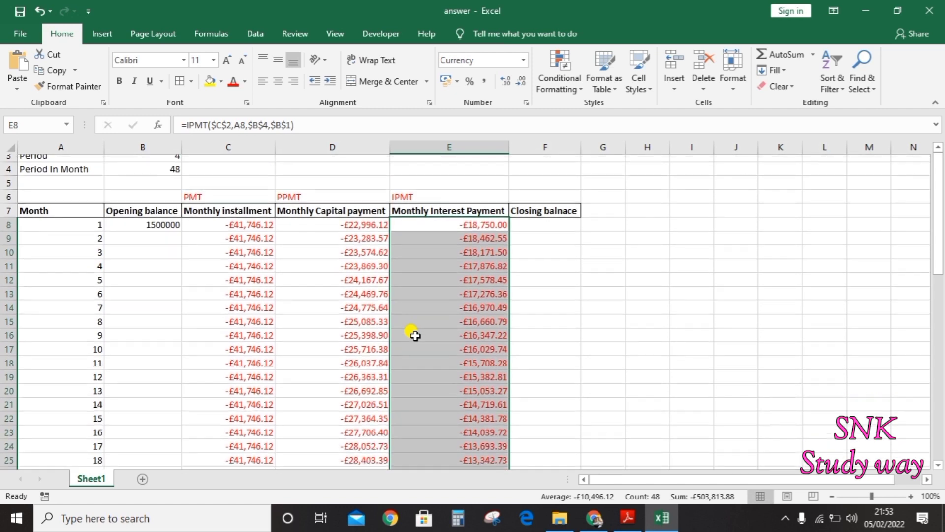
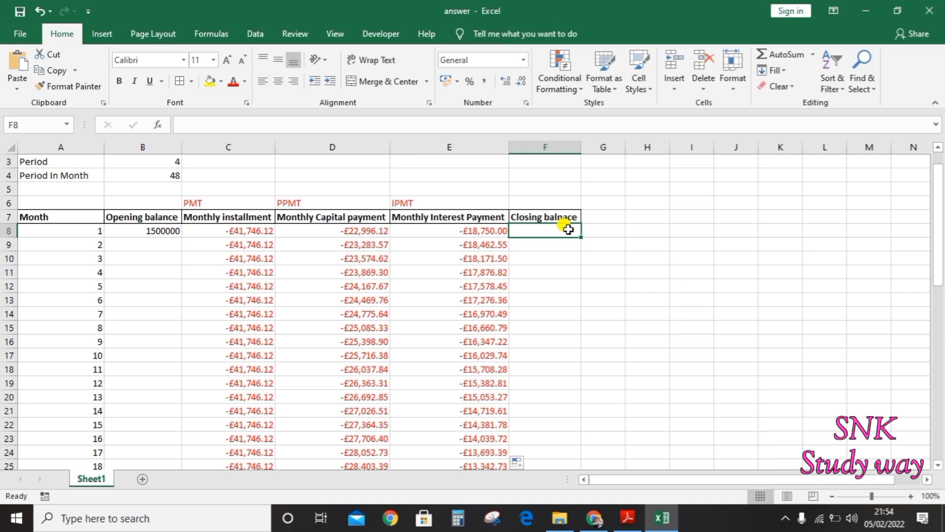
Calculate the month 1 closing balance in F8 with the formula =SUM(B8+D8)
{"action": "type", "text": "=s"}
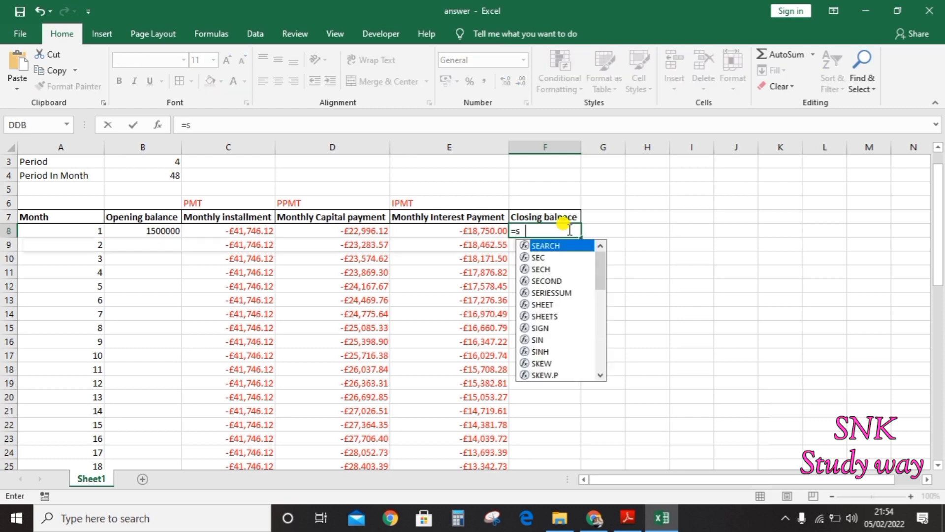
{"action": "type", "text": "um("}
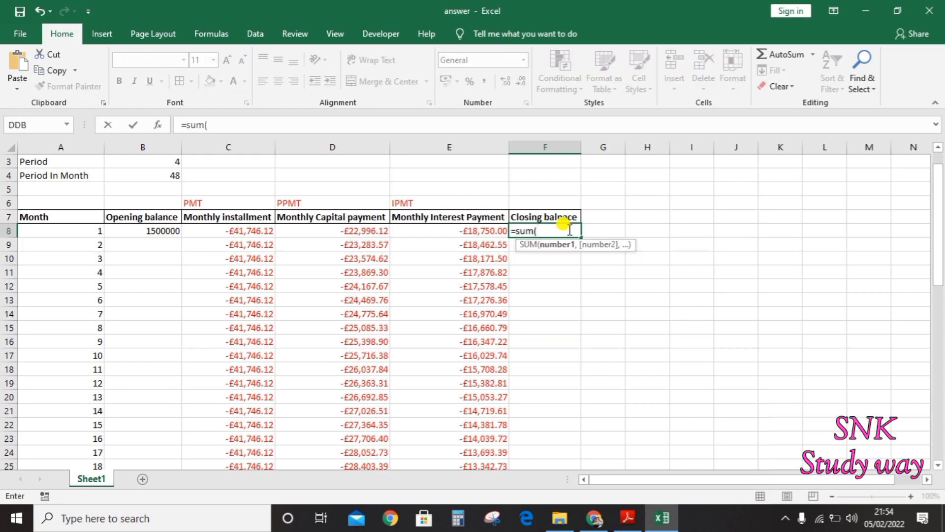
{"action": "left_click", "coordinate": [144, 234]}
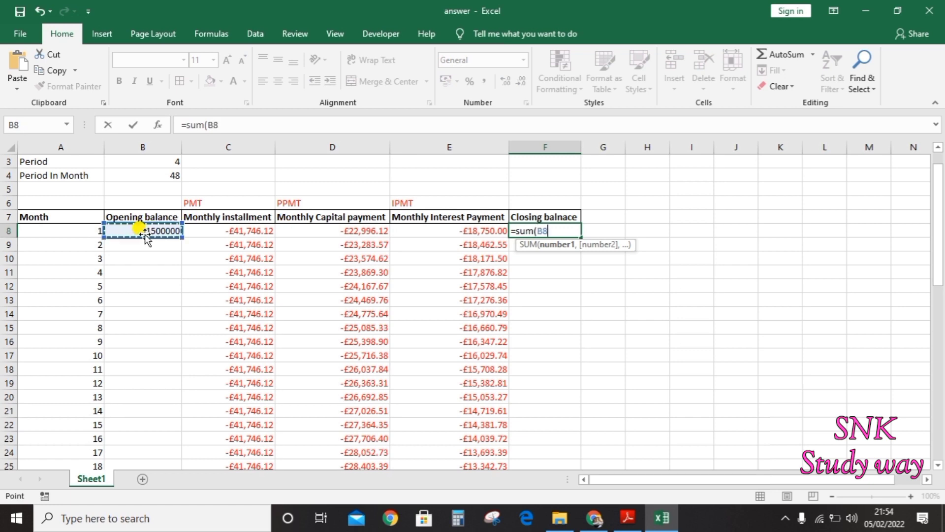
{"action": "type", "text": "-"}
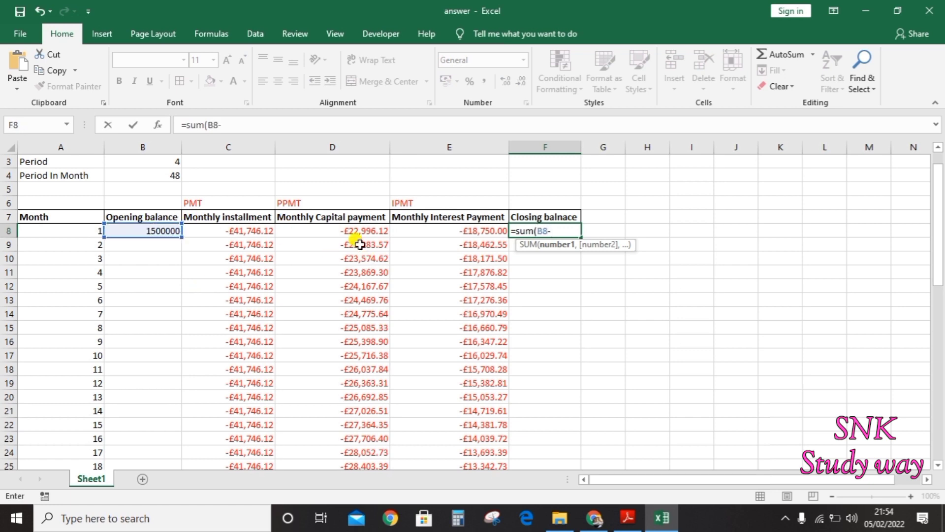
{"action": "key", "text": "BackSpace"}
{"action": "type", "text": "+"}
{"action": "left_click", "coordinate": [347, 229]}
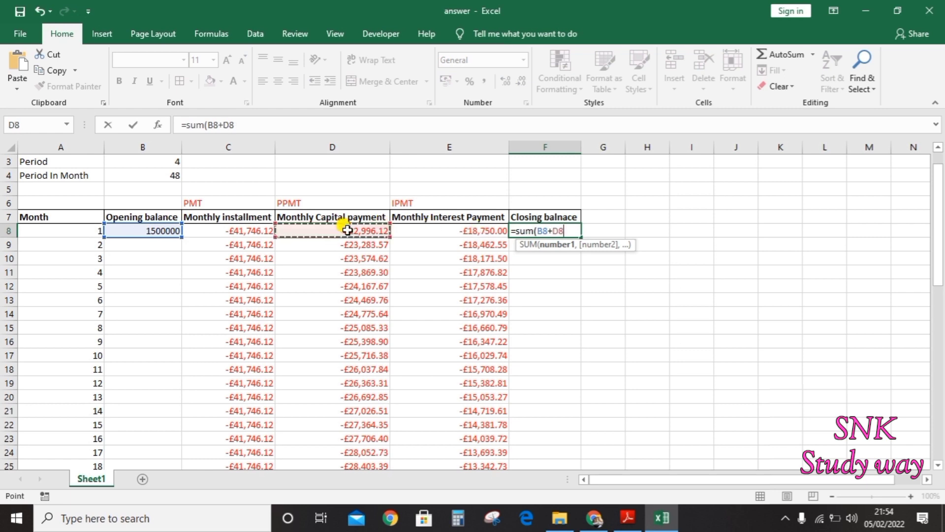
{"action": "type", "text": ")"}
{"action": "key", "text": "Return"}
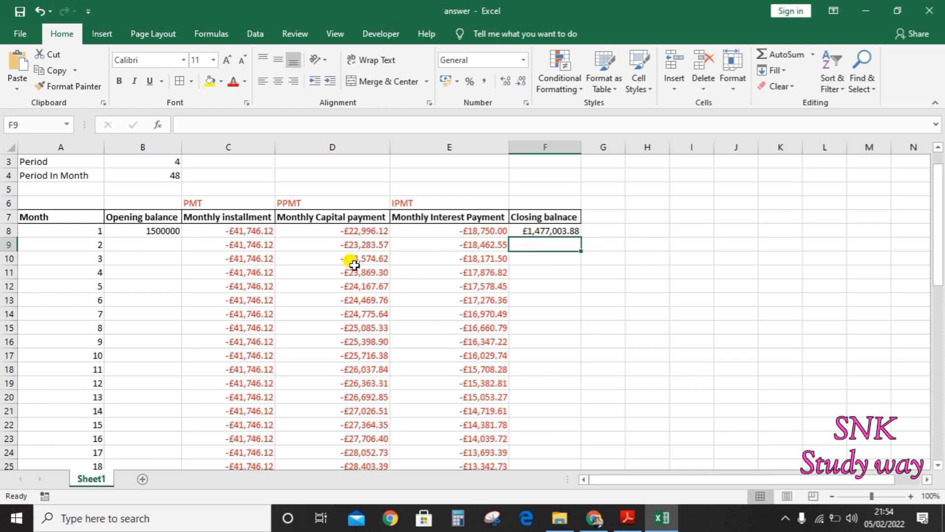
Begin a formula in B9 for the month 2 opening balance
{"action": "left_click", "coordinate": [162, 244]}
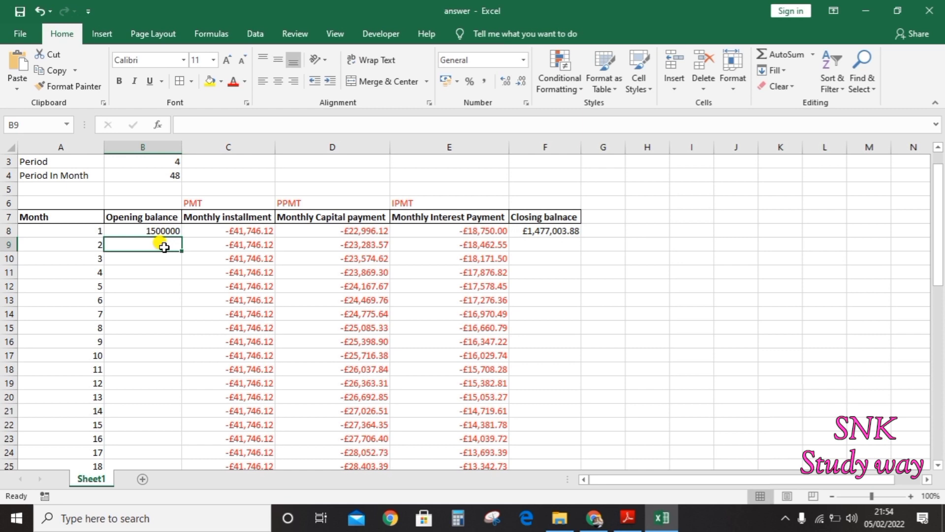
{"action": "type", "text": "="}
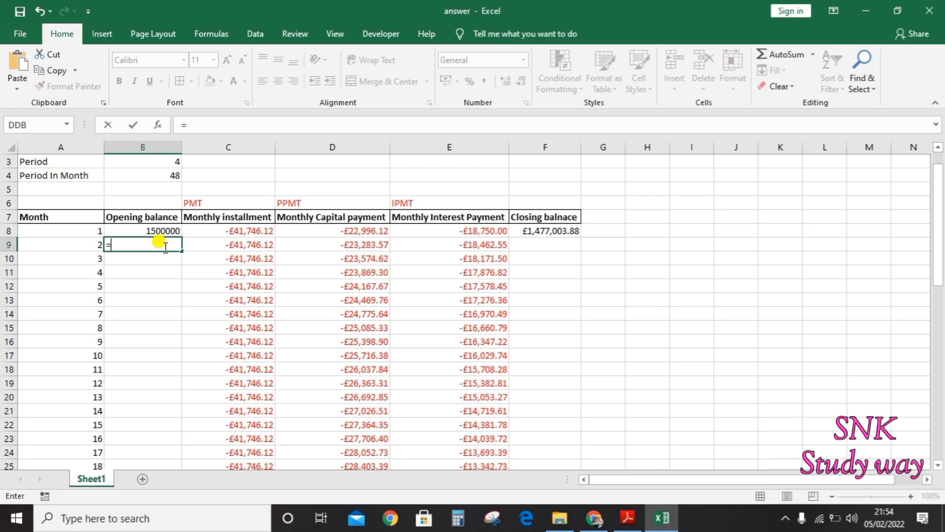
{"action": "type", "text": "trs"}
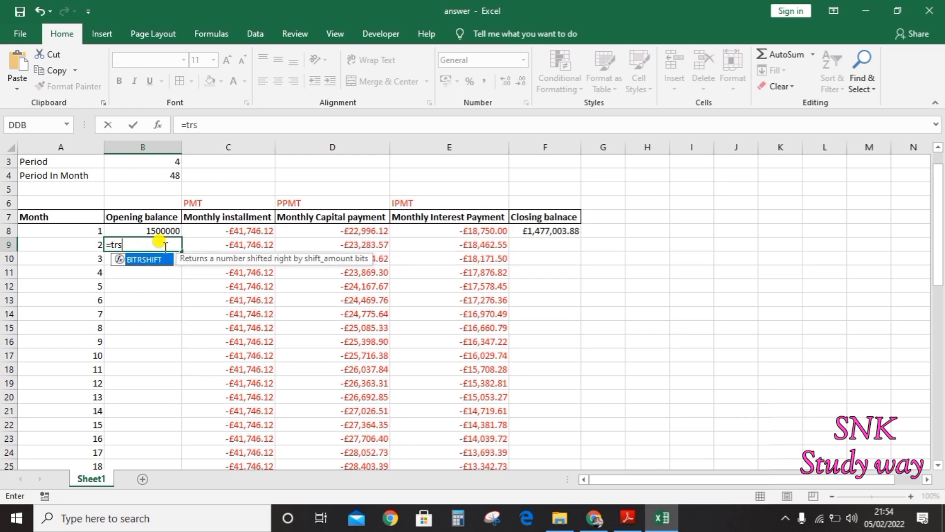
{"action": "key", "text": "BackSpace"}
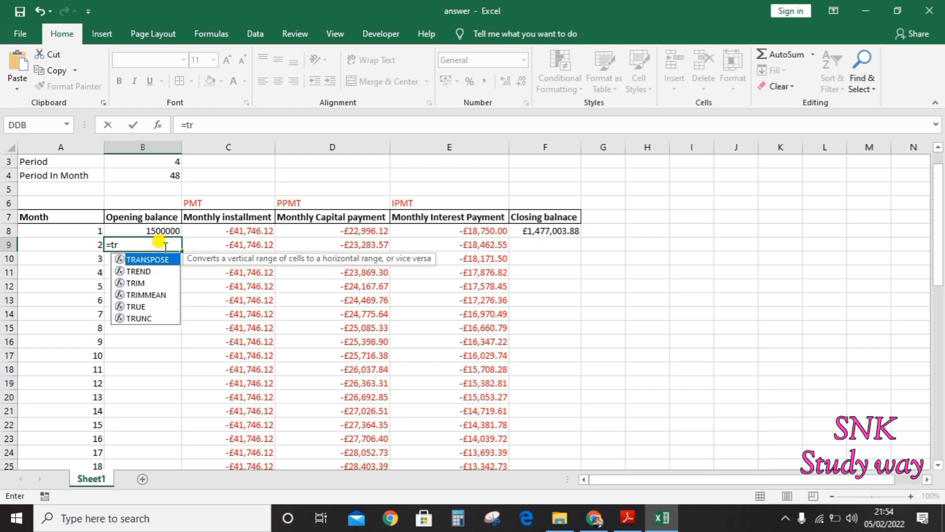
{"action": "type", "text": "an"}
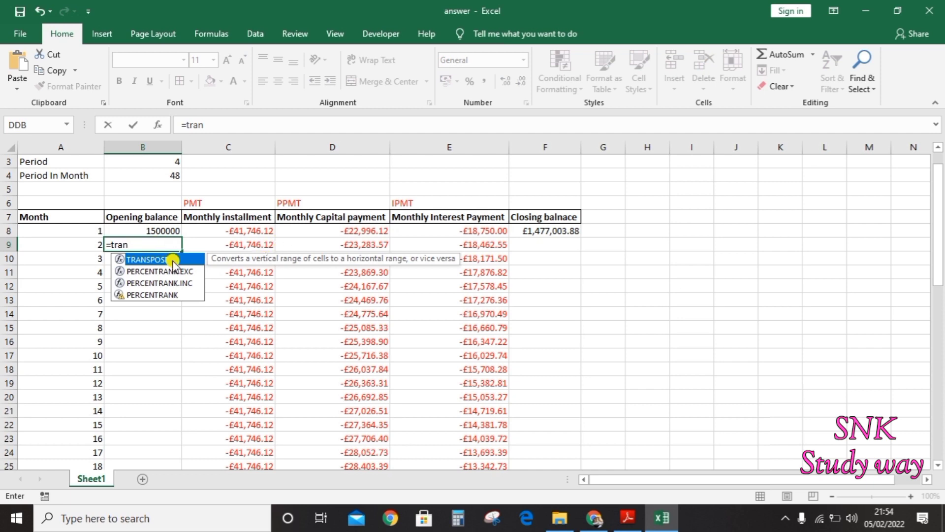
{"action": "double_click", "coordinate": [158, 270]}
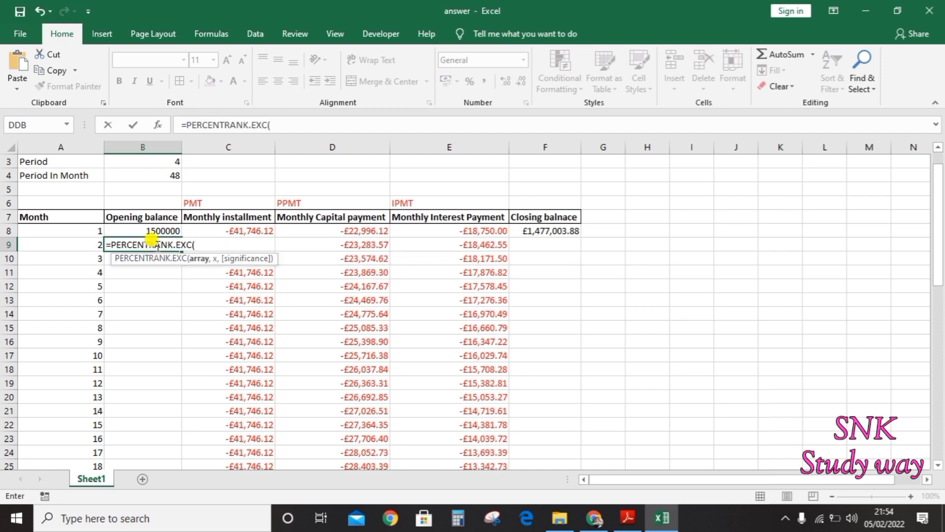
{"action": "key", "text": "BackSpace"}
{"action": "key", "text": "BackSpace"}
{"action": "key", "text": "BackSpace"}
{"action": "key", "text": "BackSpace"}
{"action": "key", "text": "BackSpace"}
{"action": "key", "text": "BackSpace"}
{"action": "key", "text": "BackSpace"}
{"action": "key", "text": "BackSpace"}
{"action": "key", "text": "BackSpace"}
{"action": "key", "text": "BackSpace"}
{"action": "key", "text": "BackSpace"}
{"action": "key", "text": "BackSpace"}
{"action": "key", "text": "BackSpace"}
{"action": "key", "text": "BackSpace"}
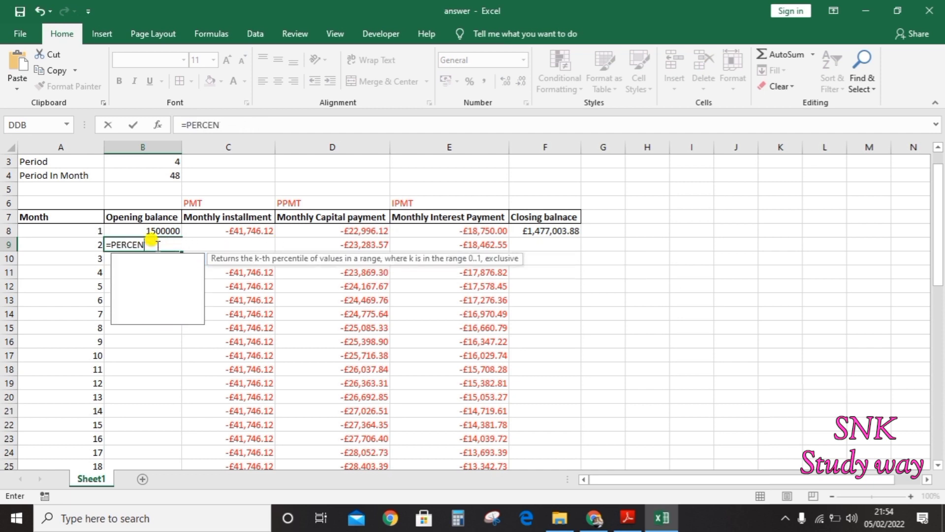
{"action": "key", "text": "BackSpace"}
{"action": "key", "text": "BackSpace"}
Complete the month 2 opening balance formula in B9 as =TRANSPOSE(F8) to carry over the month 1 closing balance
{"action": "type", "text": "tran"}
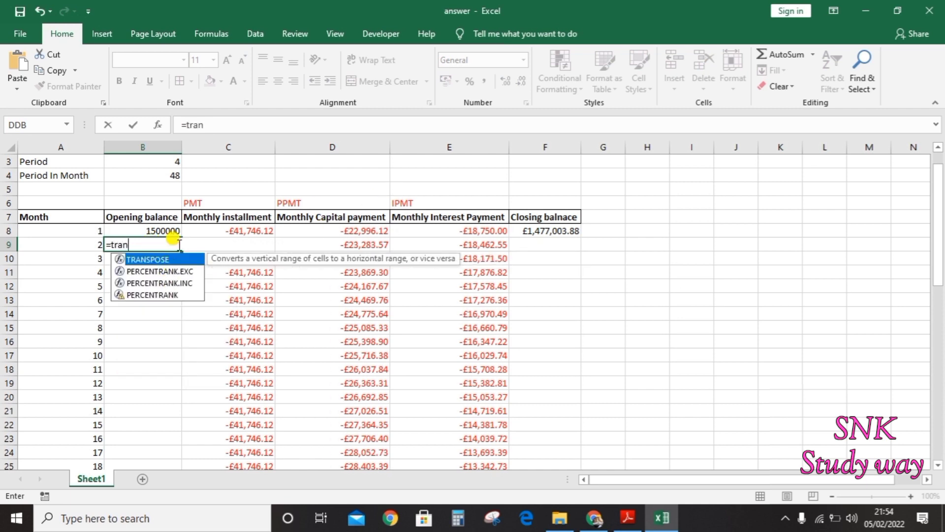
{"action": "double_click", "coordinate": [162, 260]}
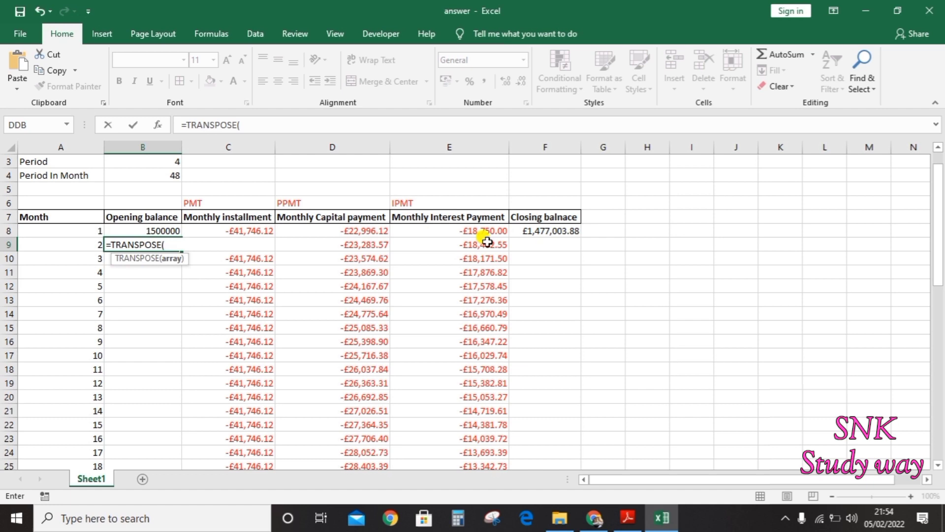
{"action": "left_click", "coordinate": [553, 232]}
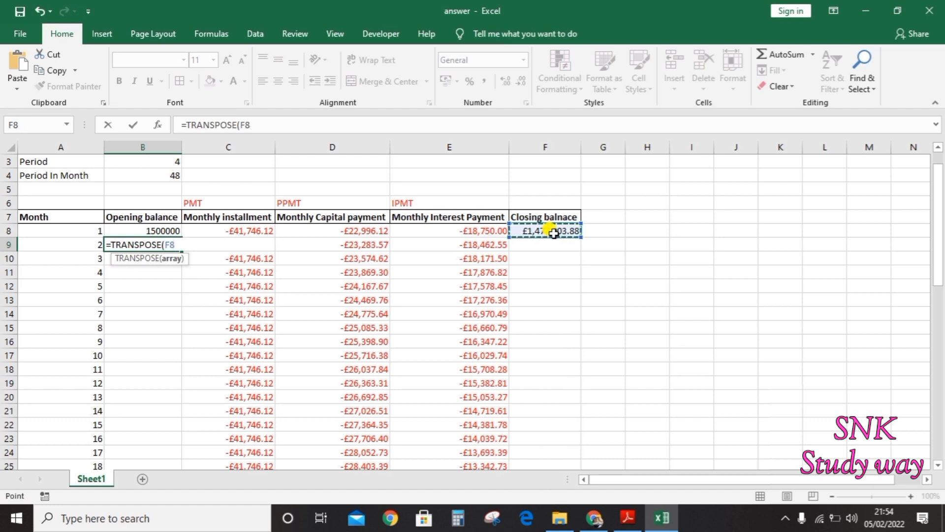
{"action": "type", "text": ")"}
{"action": "key", "text": "Return"}
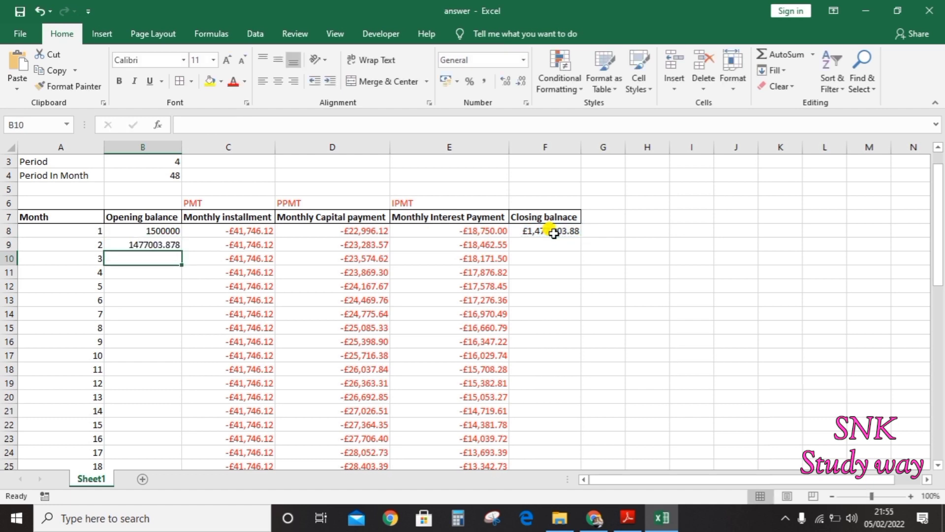
Fill the opening balance formula from B9 down to month 48 in B55
{"action": "left_click", "coordinate": [167, 243]}
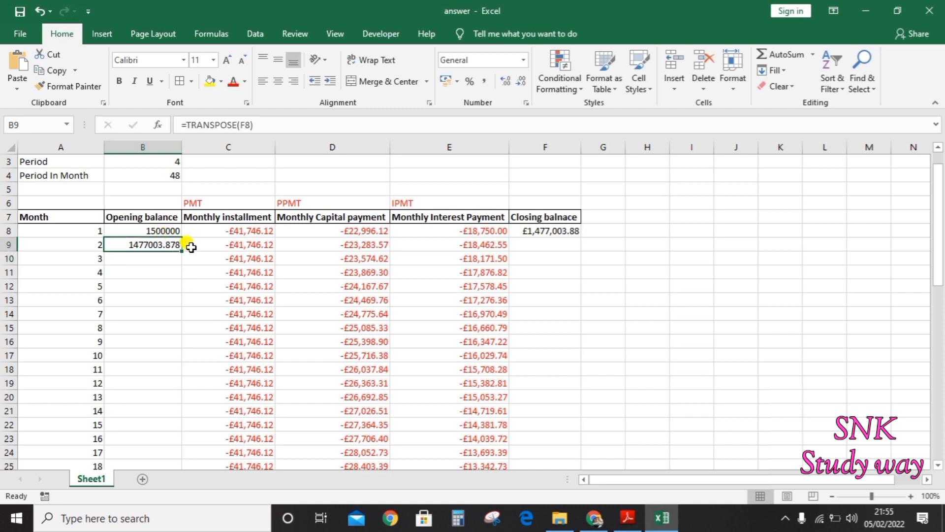
{"action": "double_click", "coordinate": [181, 251]}
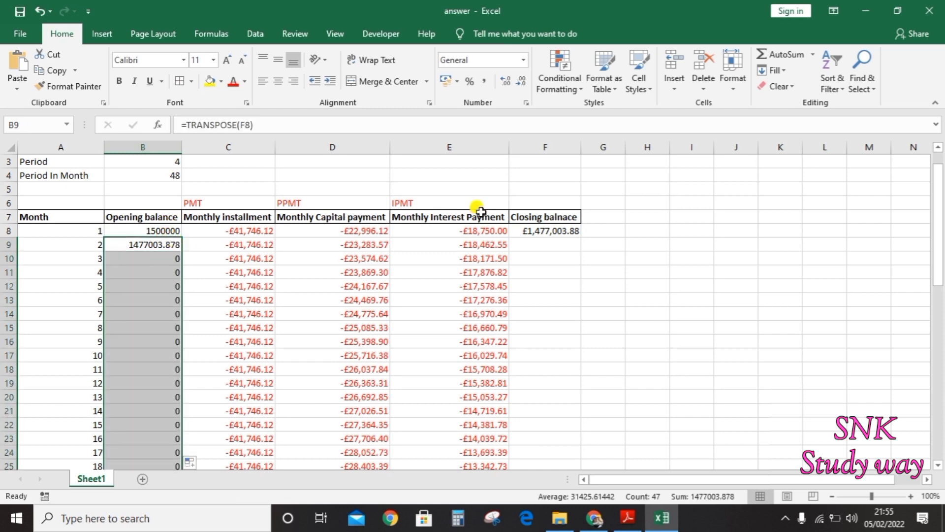
{"action": "scroll", "coordinate": [416, 293], "scroll_direction": "down", "scroll_amount": 12}
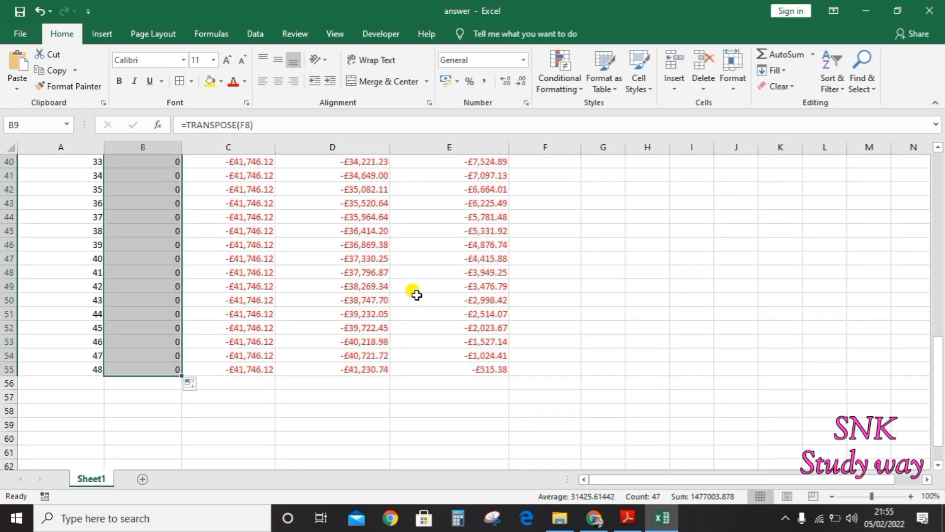
{"action": "scroll", "coordinate": [416, 295], "scroll_direction": "up", "scroll_amount": 12}
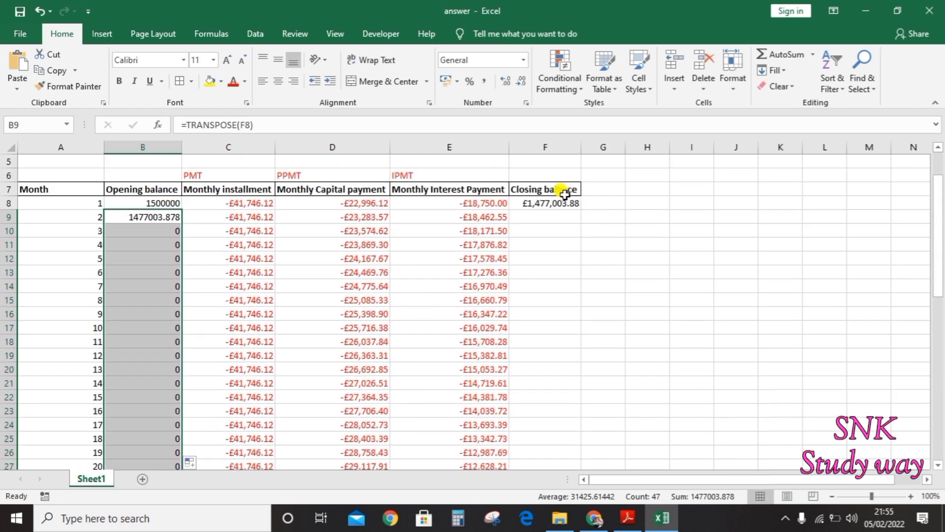
Fill the closing balance formula from F8 down to F55 and highlight the month 48 closing balance with yellow fill
{"action": "left_click", "coordinate": [562, 202]}
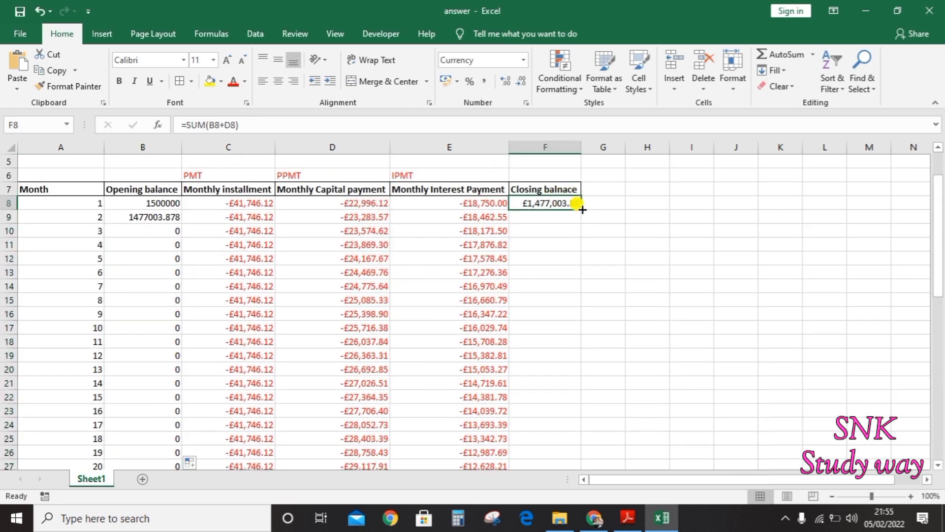
{"action": "double_click", "coordinate": [579, 208]}
{"action": "scroll", "coordinate": [582, 210], "scroll_direction": "down", "scroll_amount": 5}
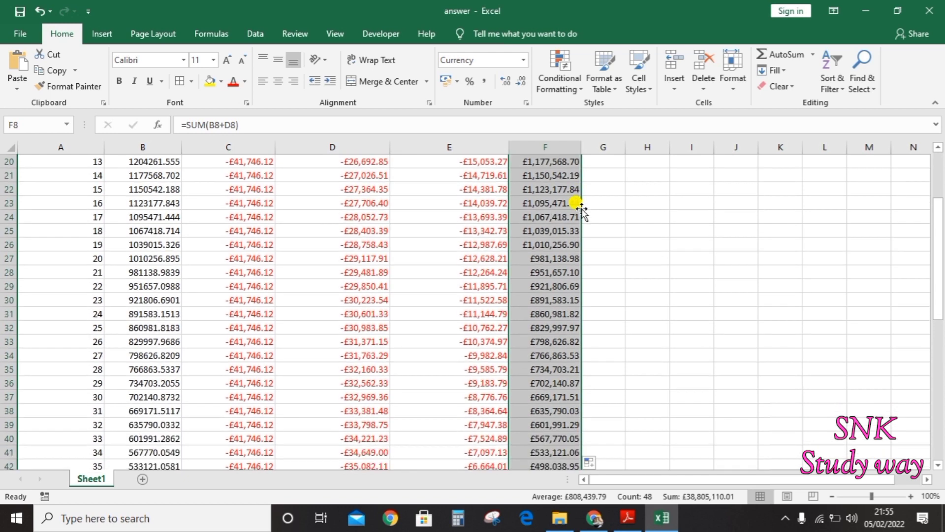
{"action": "scroll", "coordinate": [582, 210], "scroll_direction": "down", "scroll_amount": 8}
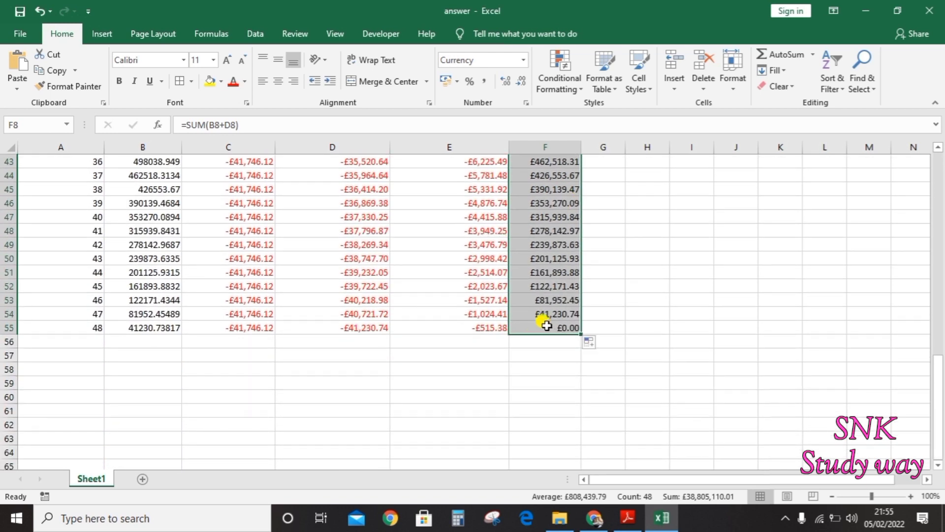
{"action": "left_click", "coordinate": [547, 325]}
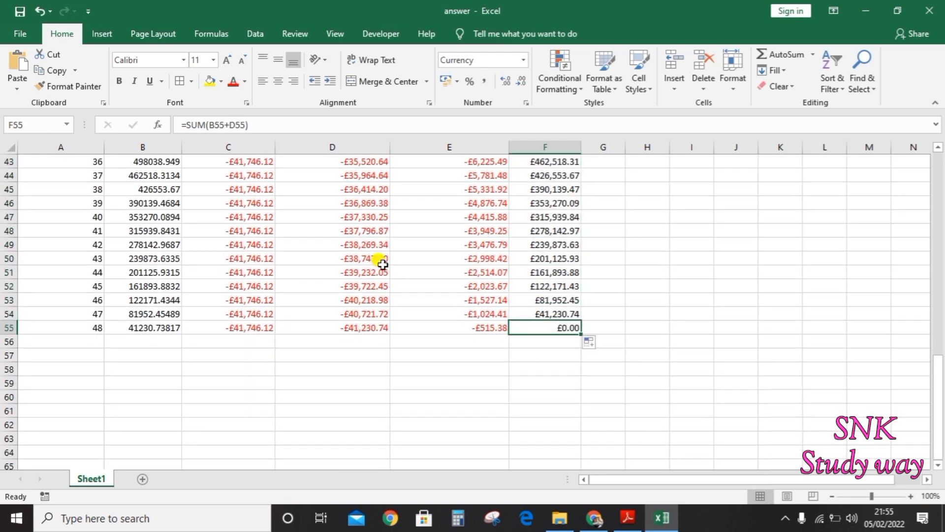
{"action": "left_click", "coordinate": [209, 81]}
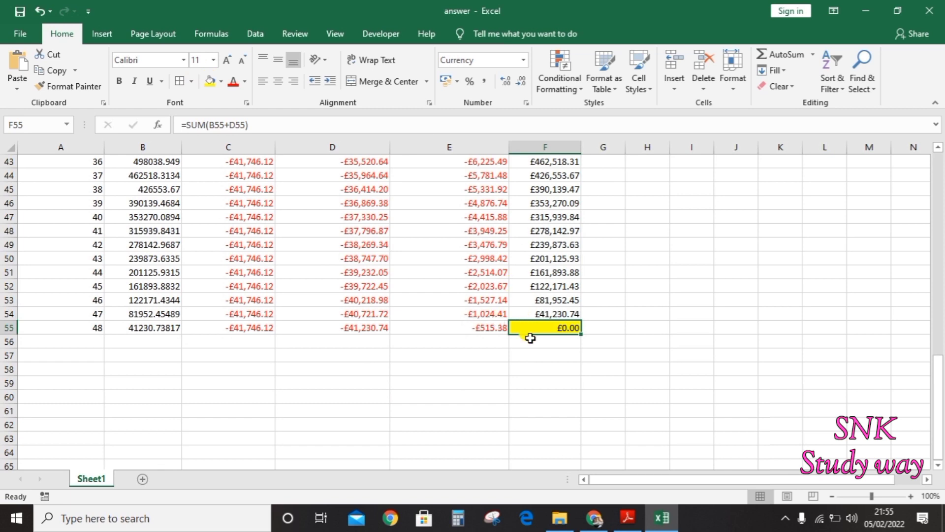
Apply all borders to the whole amortization table, from the Month header in A7 to F55
{"action": "scroll", "coordinate": [530, 339], "scroll_direction": "up", "scroll_amount": 14}
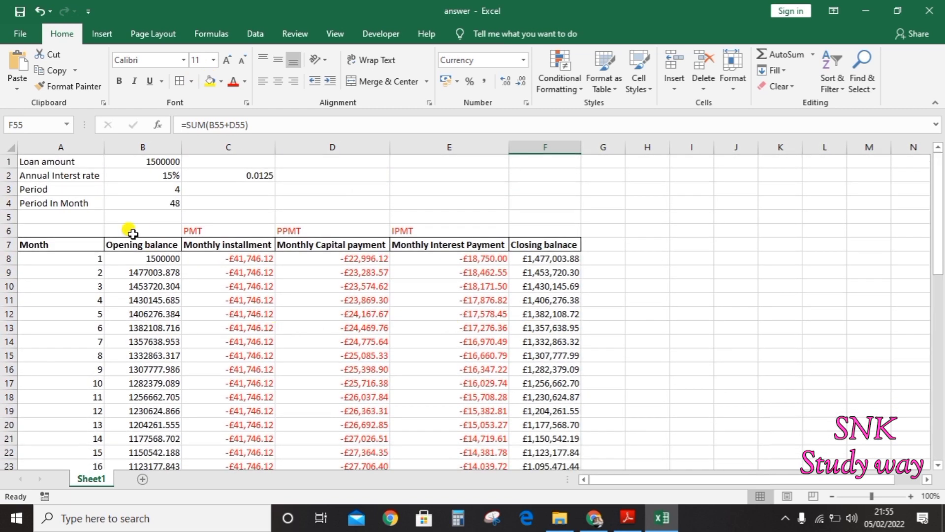
{"action": "left_click", "coordinate": [80, 243]}
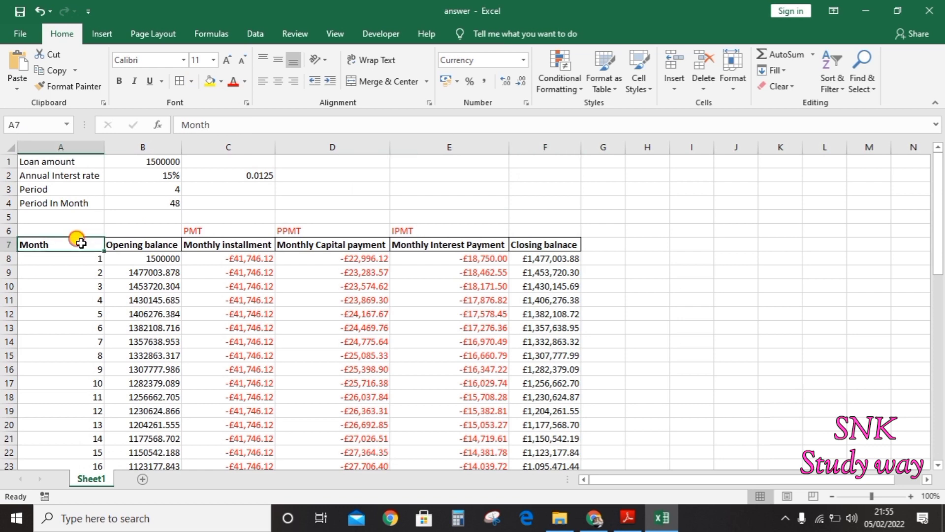
{"action": "left_click", "coordinate": [337, 254]}
{"action": "left_click_drag", "start_coordinate": [57, 245], "coordinate": [538, 449]}
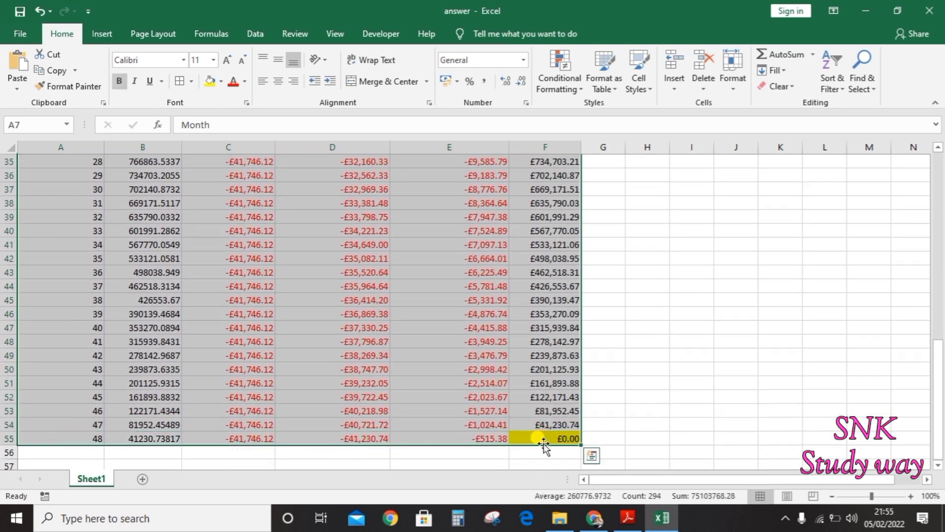
{"action": "left_click", "coordinate": [181, 81]}
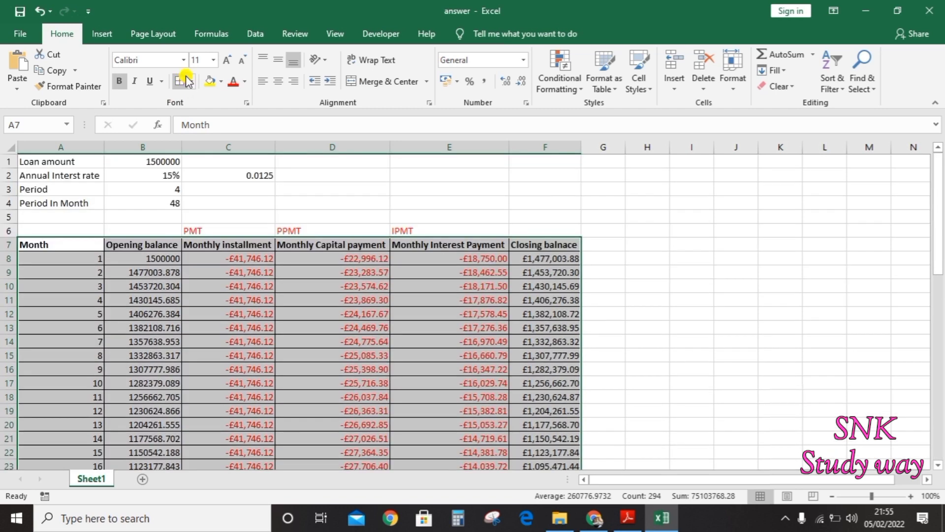
{"action": "left_click_drag", "start_coordinate": [232, 229], "coordinate": [411, 231]}
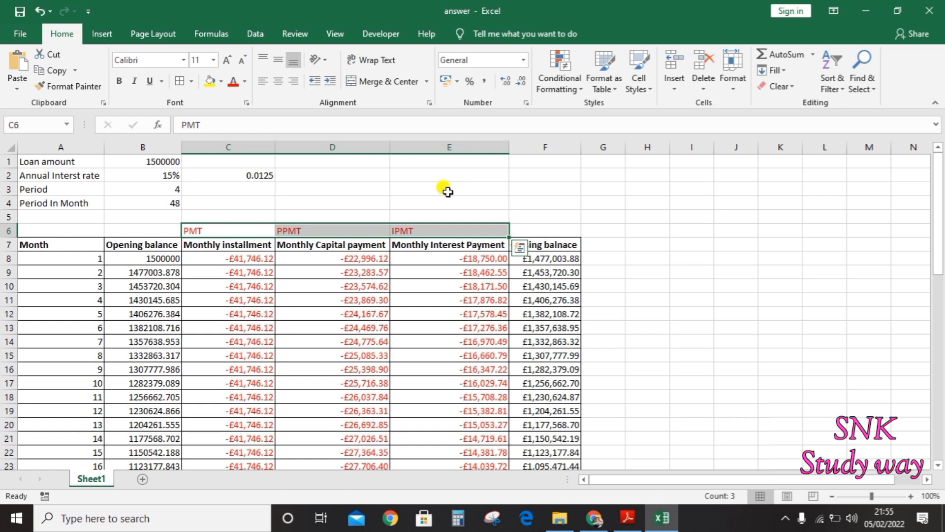
{"action": "scroll", "coordinate": [698, 337], "scroll_direction": "down", "scroll_amount": 6}
{"action": "scroll", "coordinate": [698, 337], "scroll_direction": "down", "scroll_amount": 3}
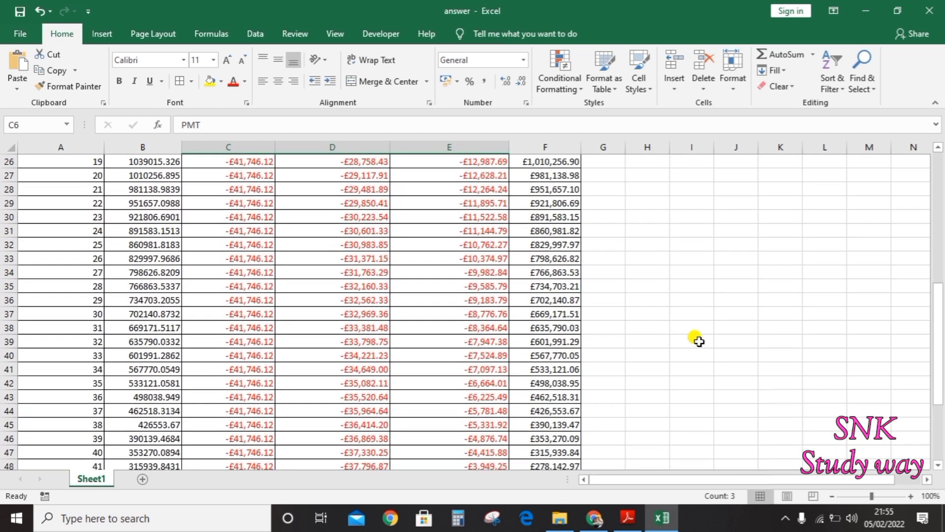
{"action": "scroll", "coordinate": [698, 340], "scroll_direction": "up", "scroll_amount": 8}
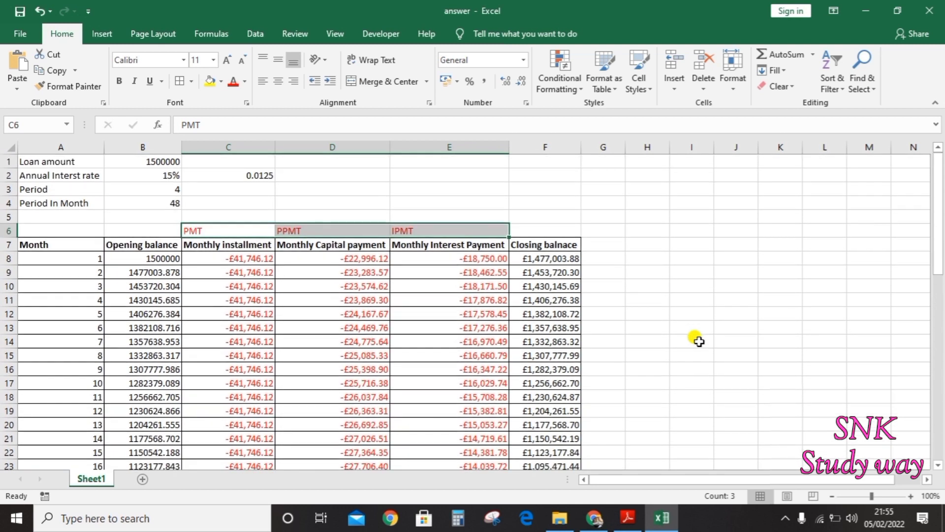